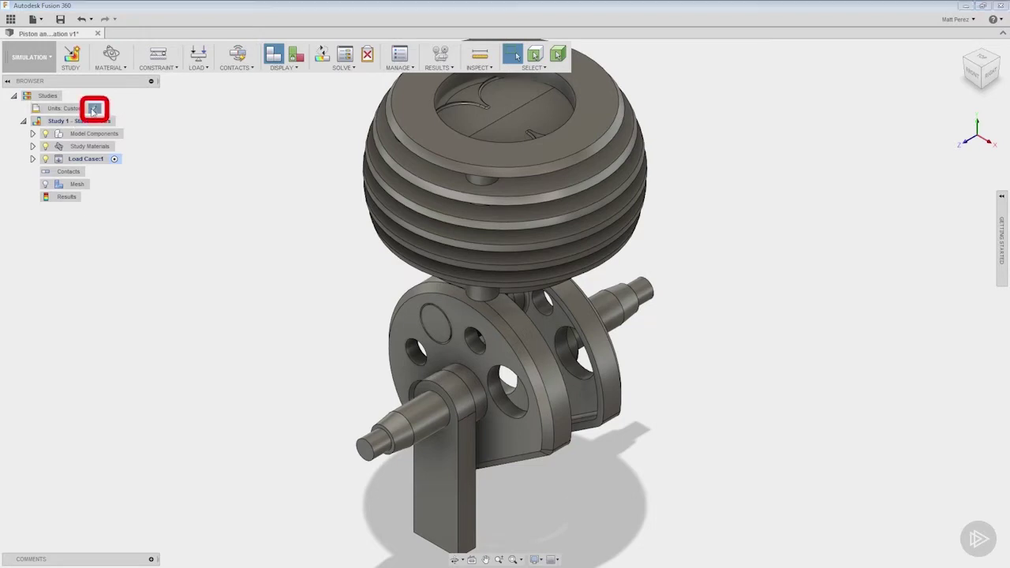
# In the study's custom Units Settings, change Force to lbforce, Pressure to psi and Temperature to F.
pyautogui.click(94, 110)
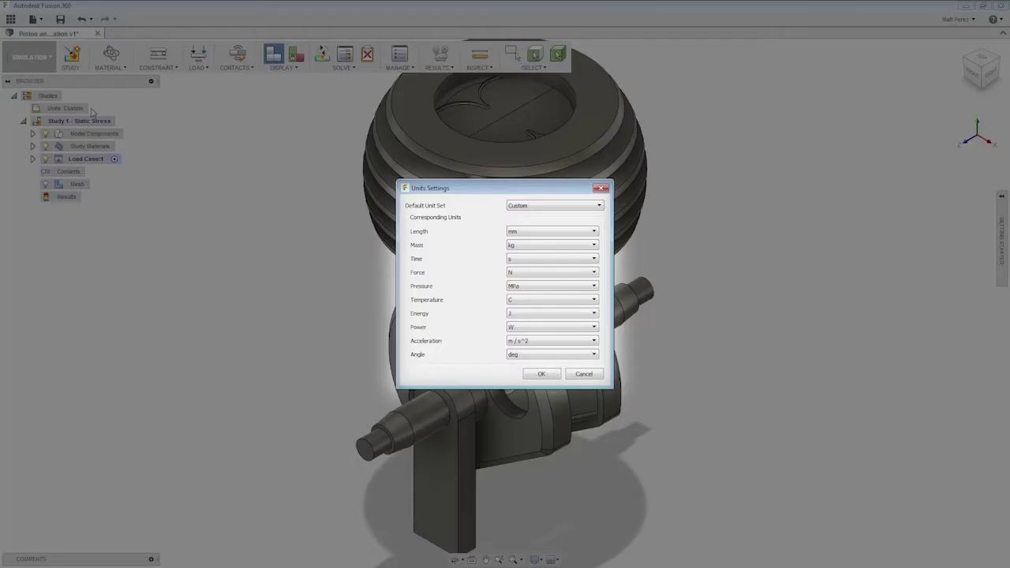
pyautogui.click(528, 273)
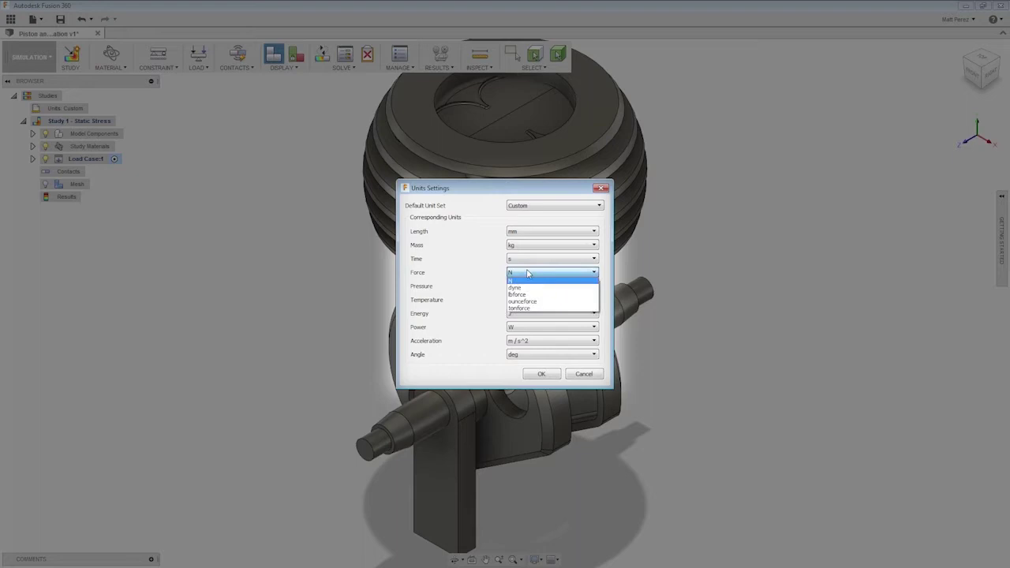
pyautogui.click(525, 295)
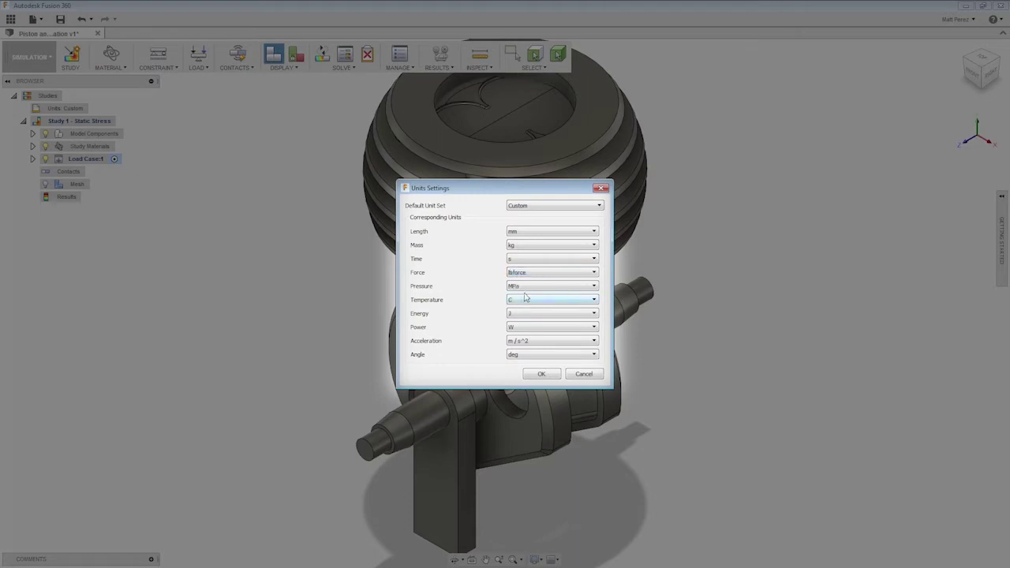
pyautogui.click(523, 287)
pyautogui.click(525, 308)
pyautogui.click(526, 305)
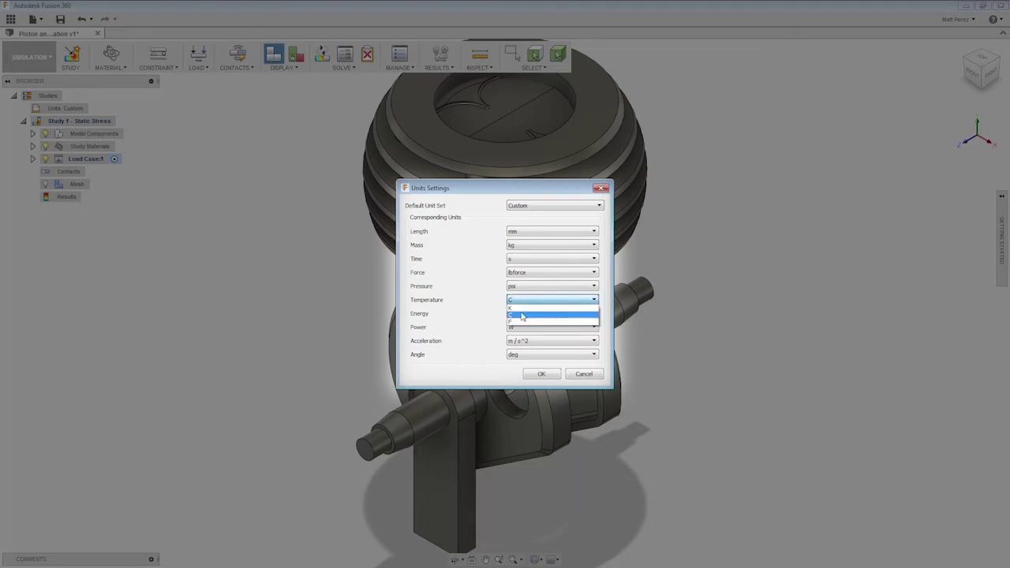
pyautogui.click(523, 323)
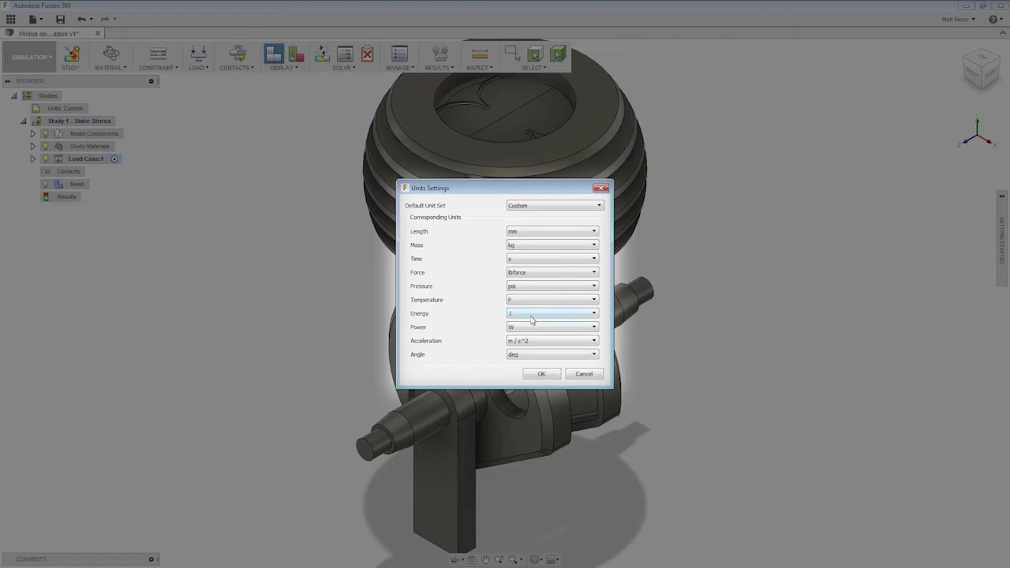
# Apply the lbforce/psi/F units, review the study's Model Components, and return to the Simulation workspace.
pyautogui.click(542, 374)
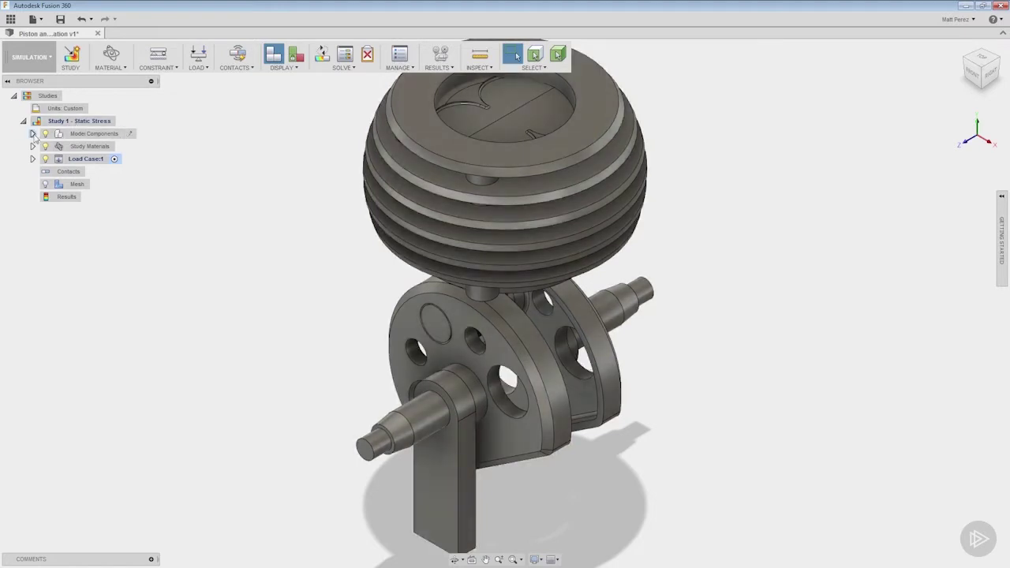
pyautogui.click(33, 133)
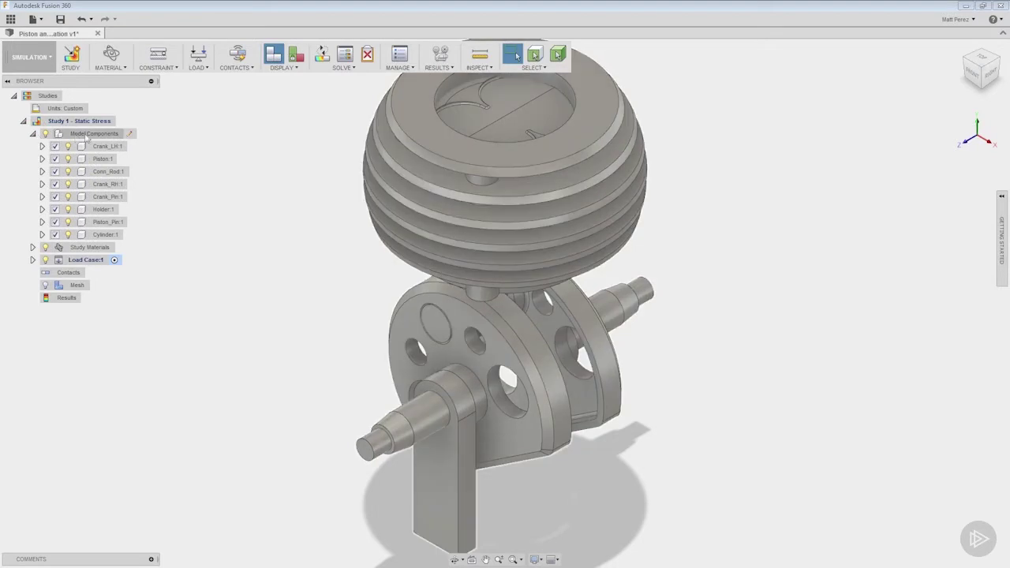
pyautogui.click(119, 135)
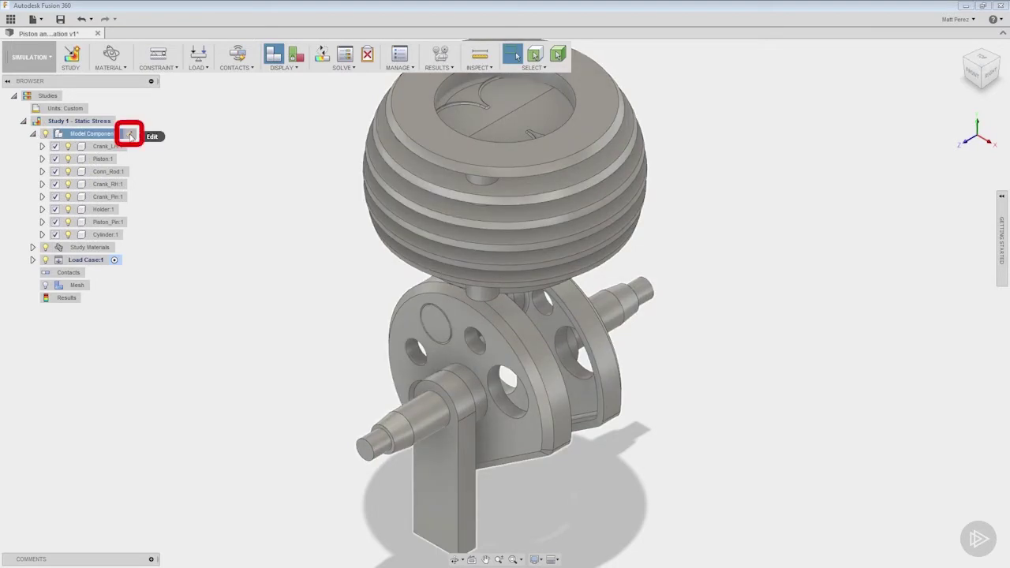
pyautogui.click(131, 136)
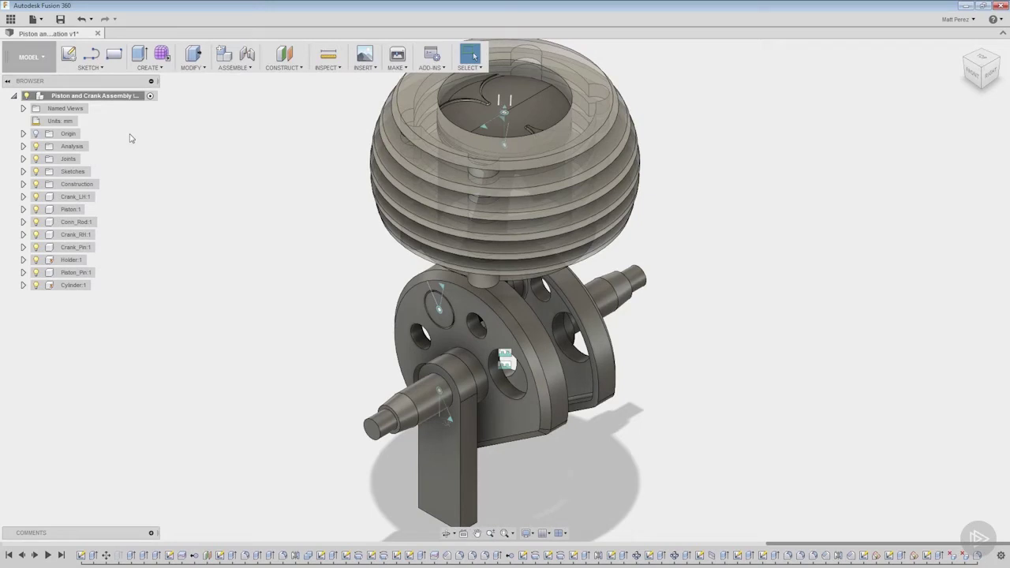
pyautogui.click(45, 57)
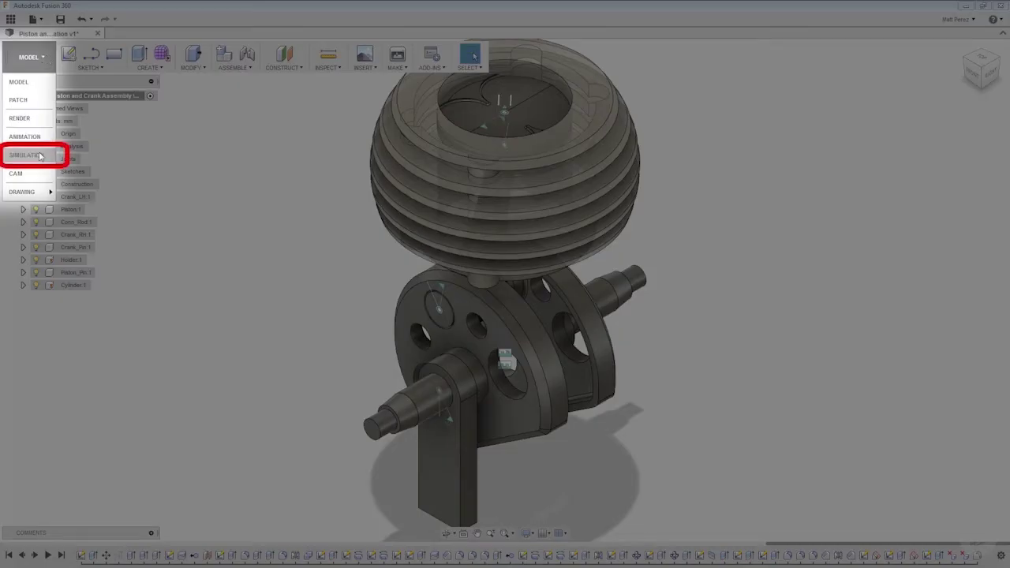
pyautogui.click(39, 156)
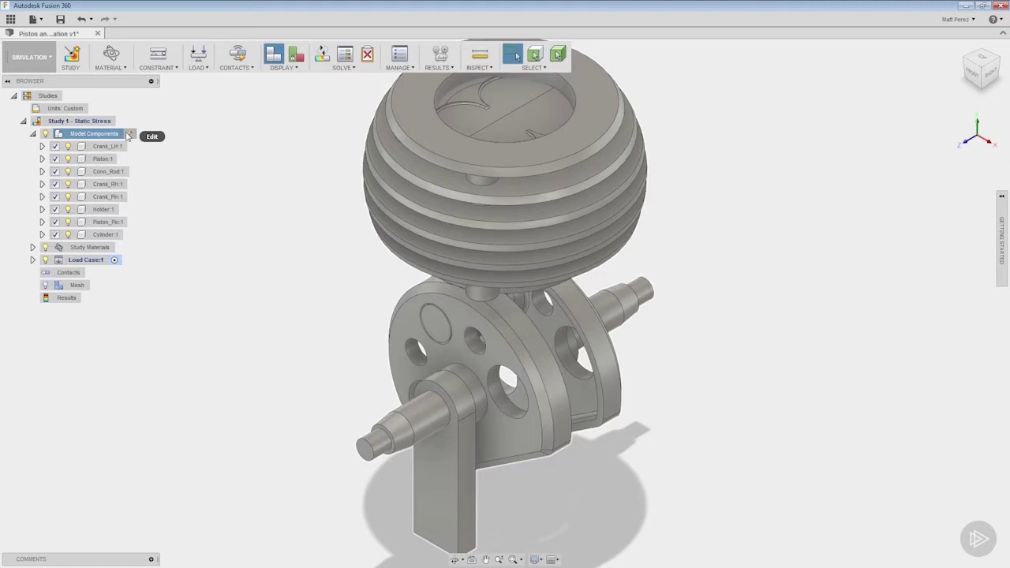
# Select Crank_LH:1 and briefly hide and reshow it to locate it in the model.
pyautogui.click(68, 147)
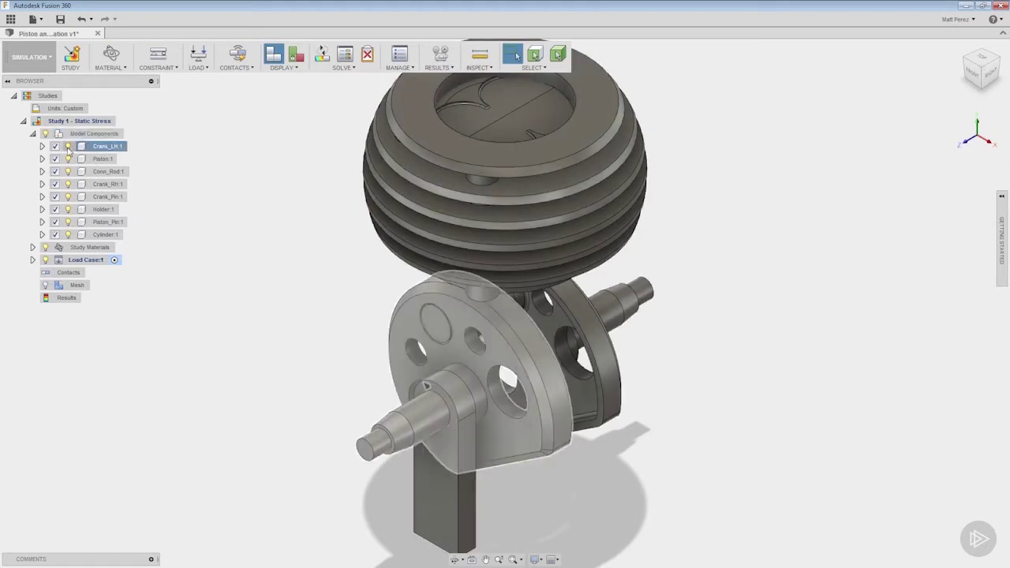
pyautogui.click(68, 147)
pyautogui.click(68, 147)
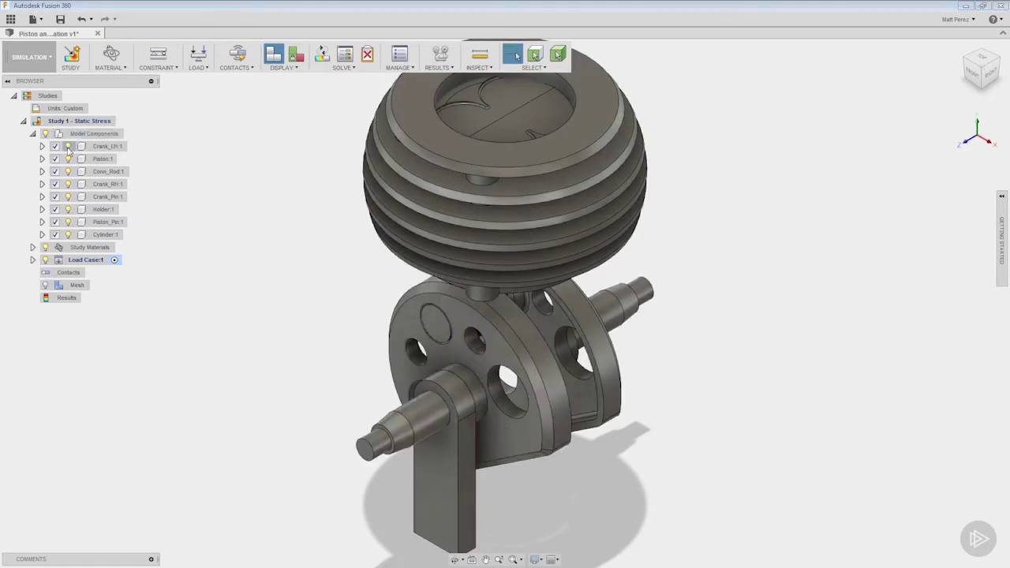
pyautogui.click(58, 148)
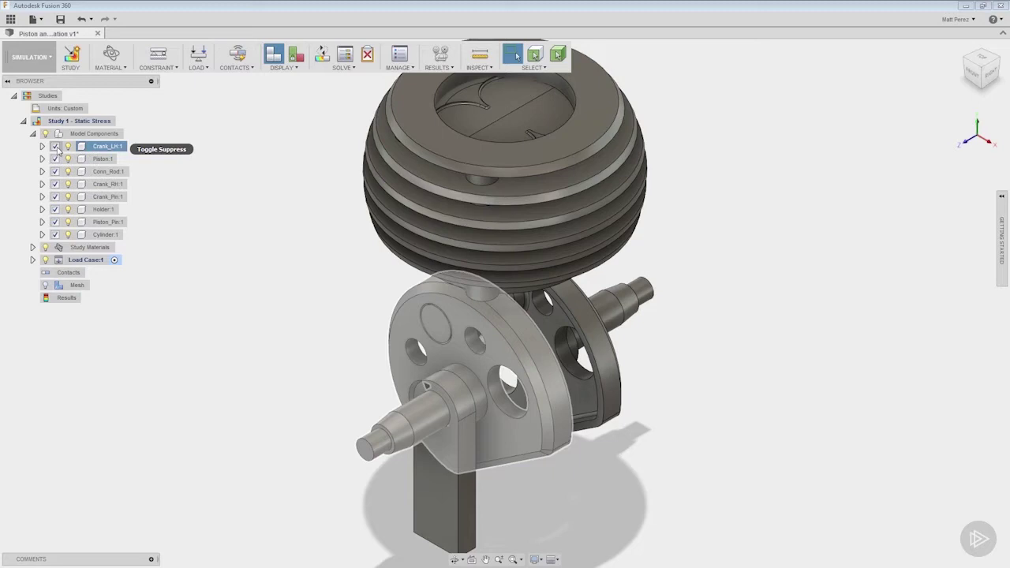
# Suppress Crank_LH:1, Crank_RH:1, Crank_Pin:1, Holder:1 and Cylinder:1 in the study.
pyautogui.click(57, 148)
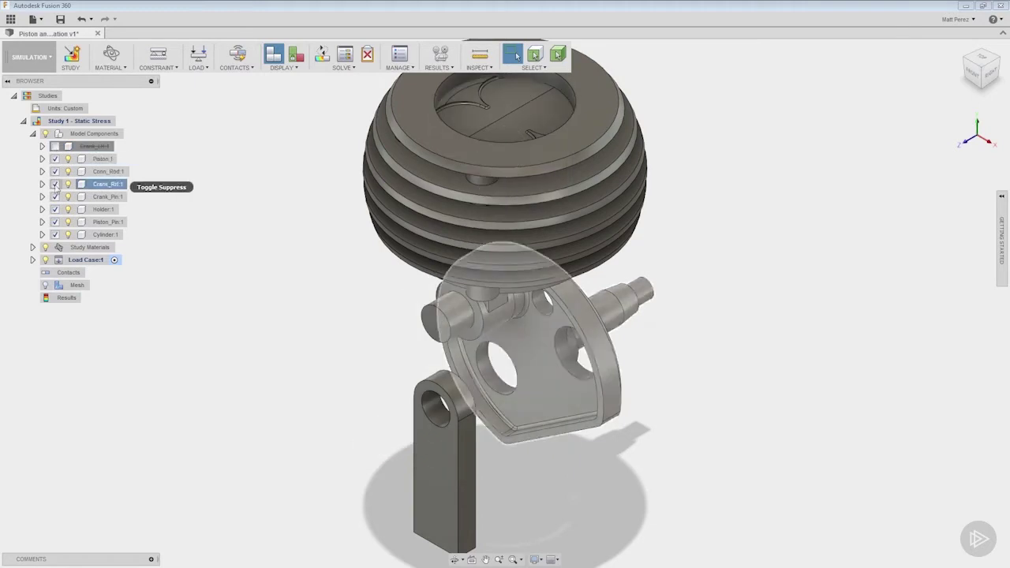
pyautogui.click(55, 184)
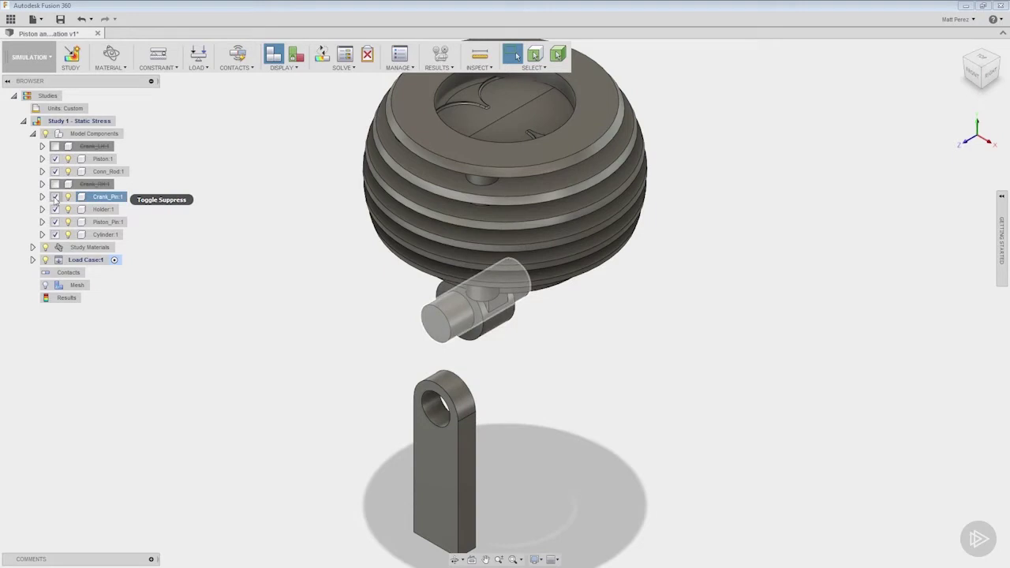
pyautogui.click(55, 197)
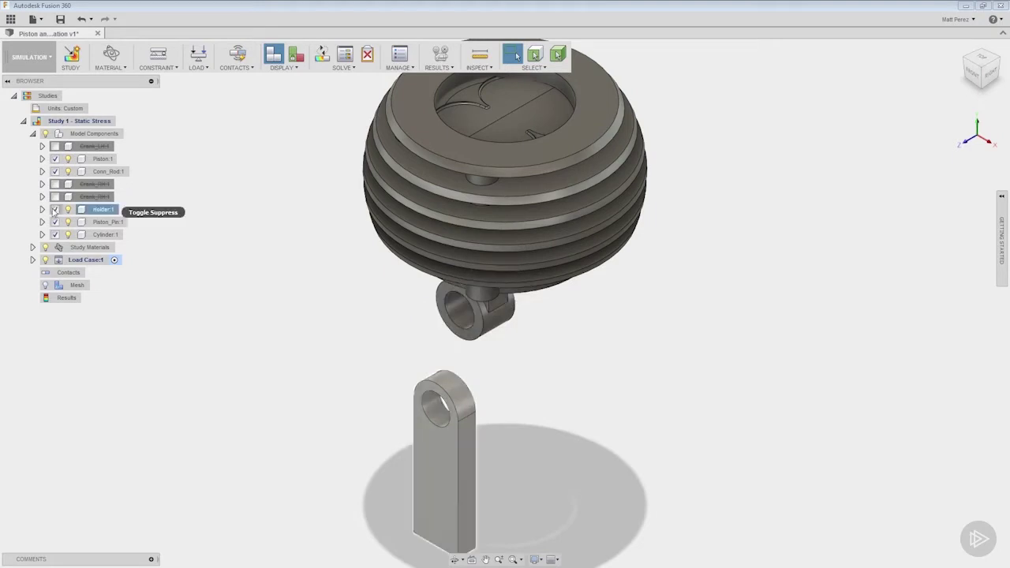
pyautogui.click(54, 210)
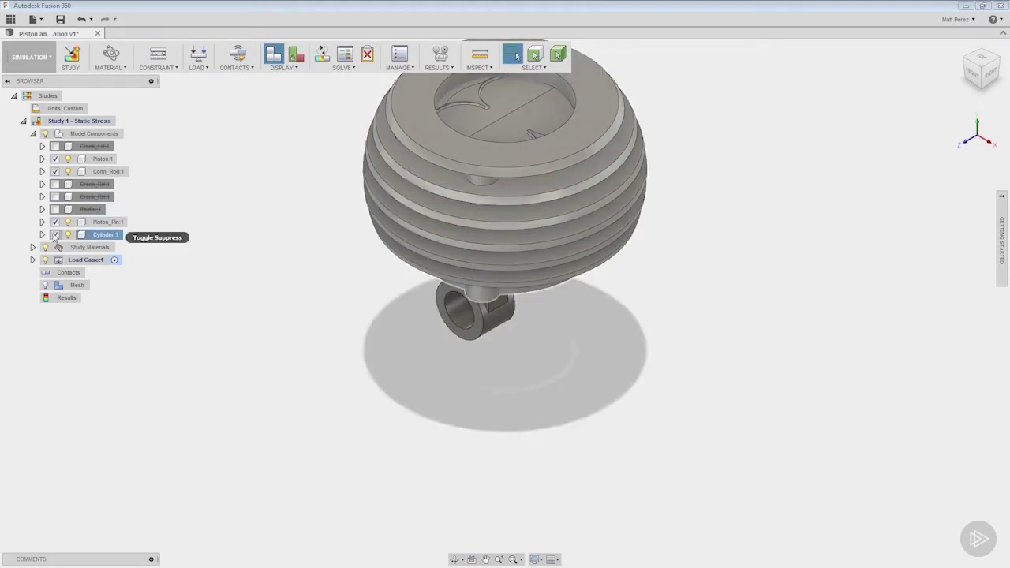
pyautogui.click(55, 235)
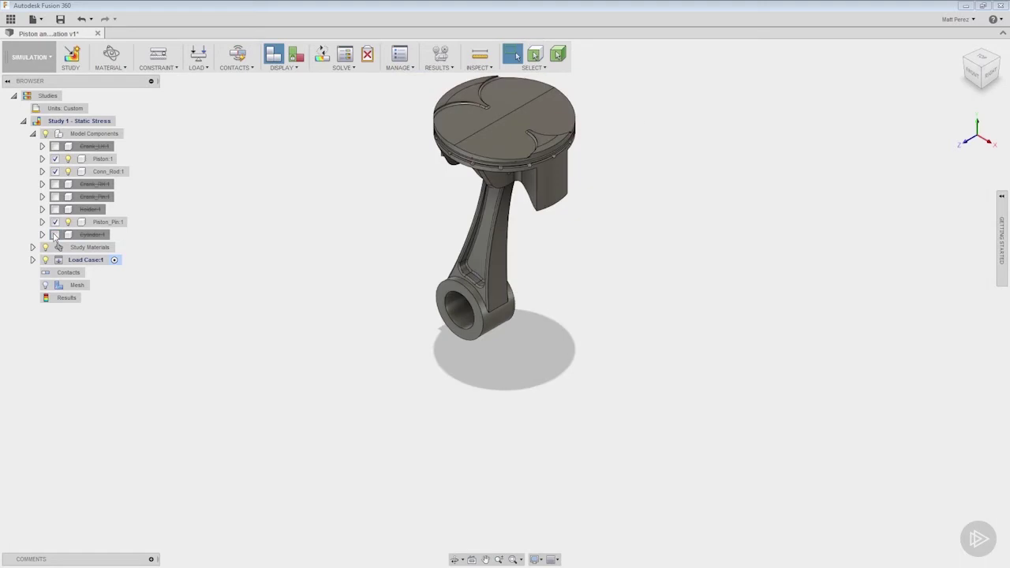
# Collapse Model Components and expand Study Materials to review the three Steel assignments.
pyautogui.click(33, 133)
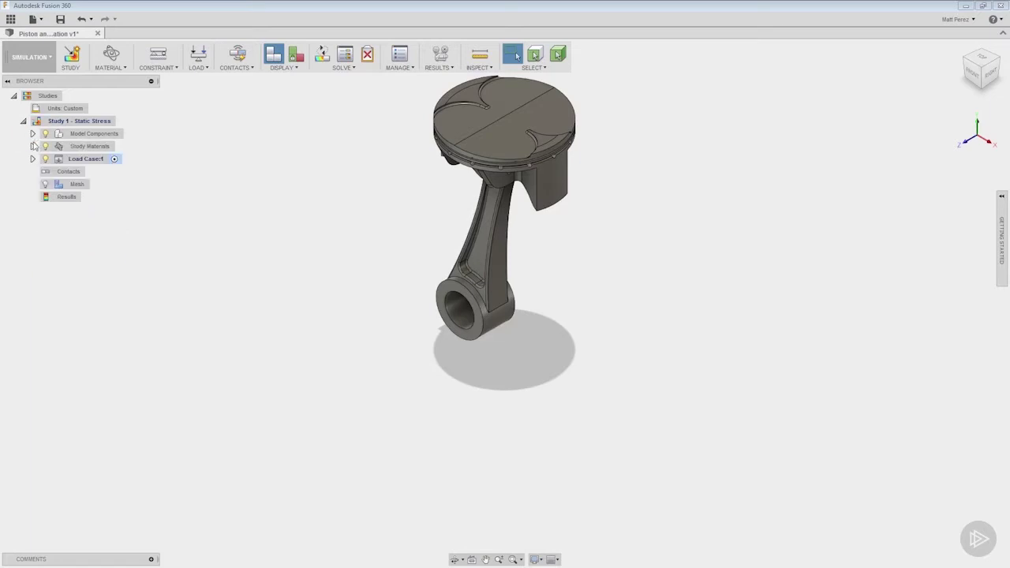
pyautogui.click(33, 146)
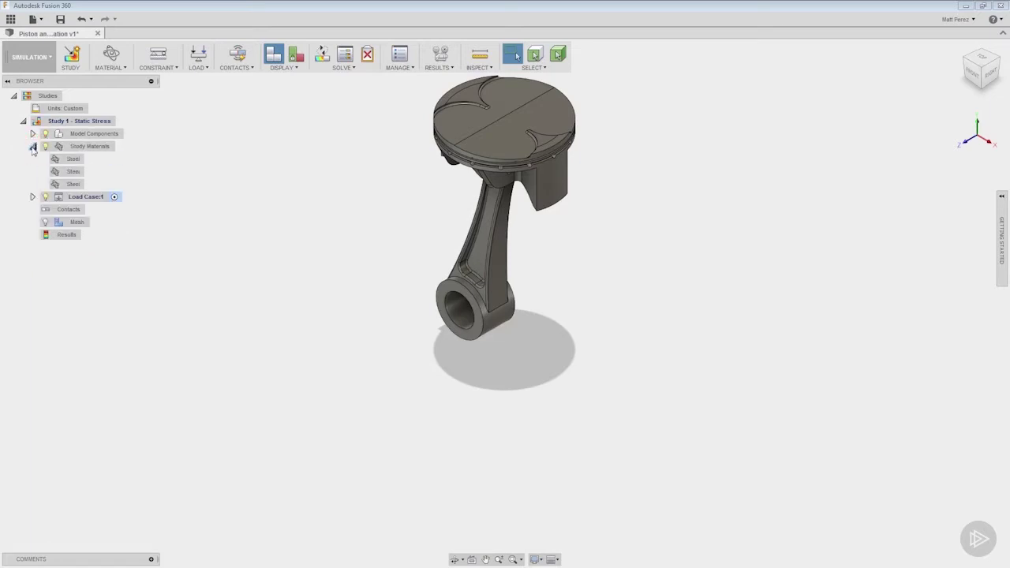
pyautogui.click(68, 160)
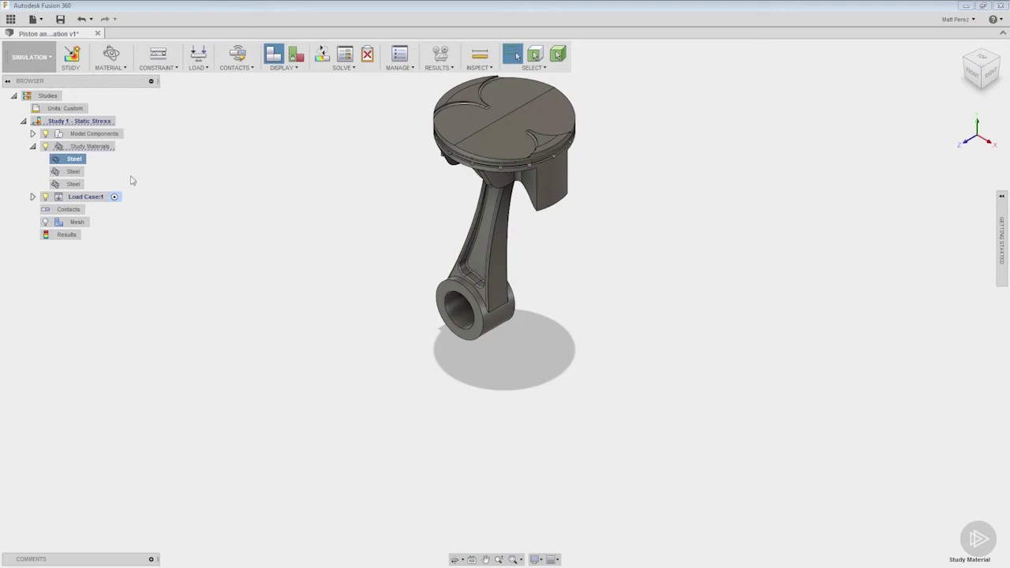
pyautogui.rightClick(65, 160)
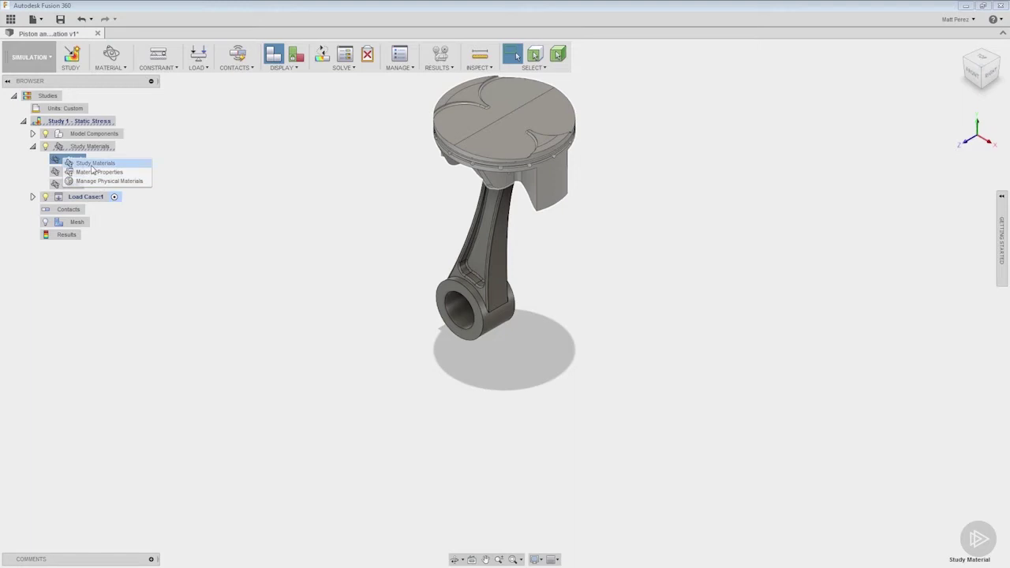
pyautogui.click(120, 70)
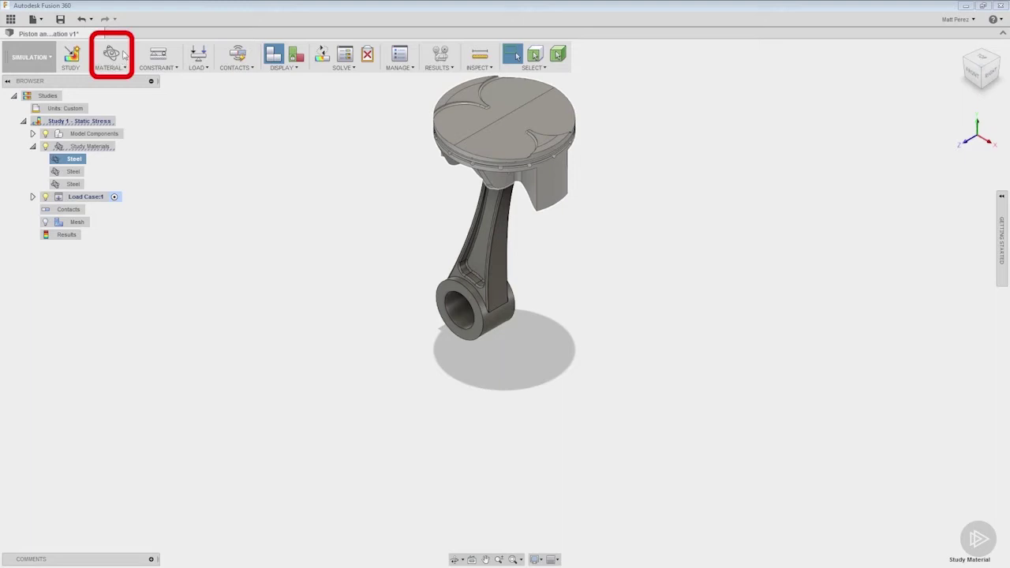
# In Study Materials, set the Piston's material to Aluminum 7075.
pyautogui.click(113, 57)
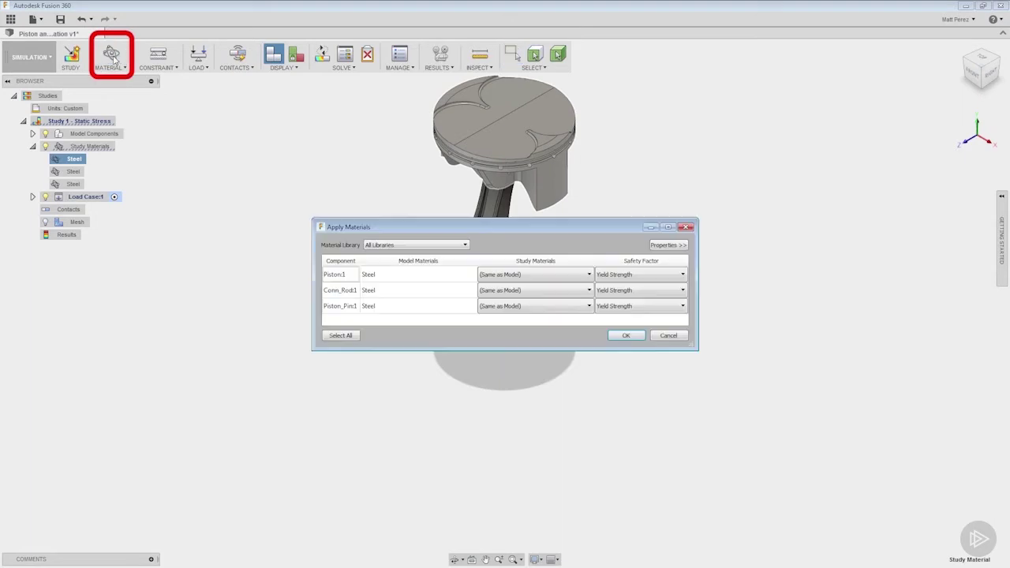
pyautogui.click(542, 275)
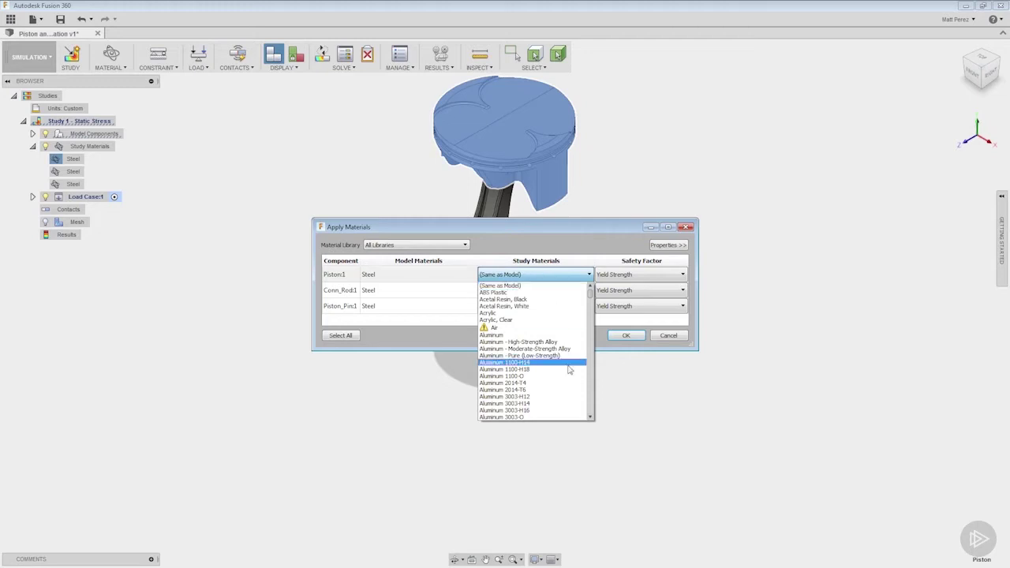
pyautogui.click(590, 416)
pyautogui.click(590, 417)
pyautogui.moveTo(591, 418); pyautogui.dragTo(591, 419)
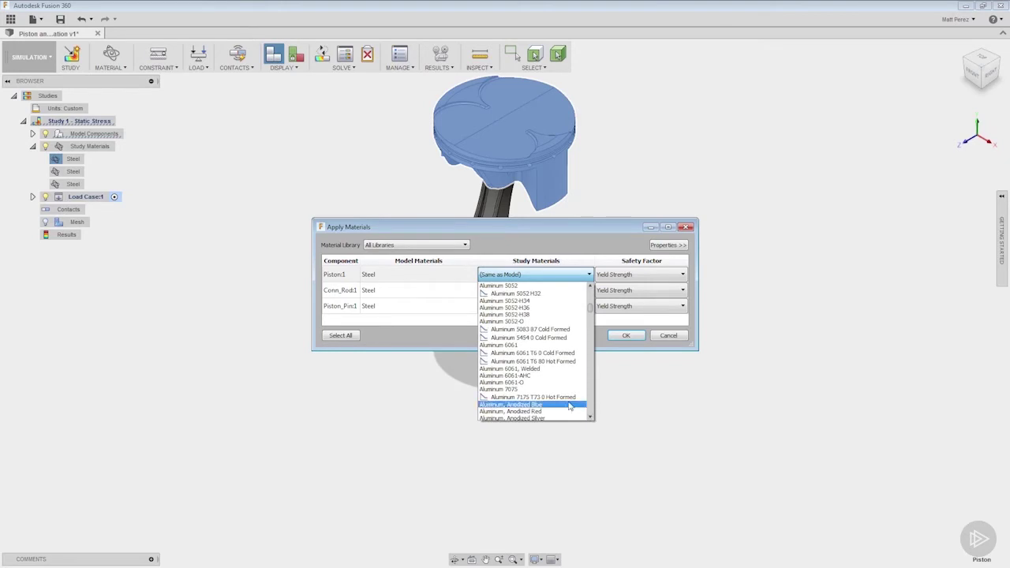
pyautogui.click(509, 391)
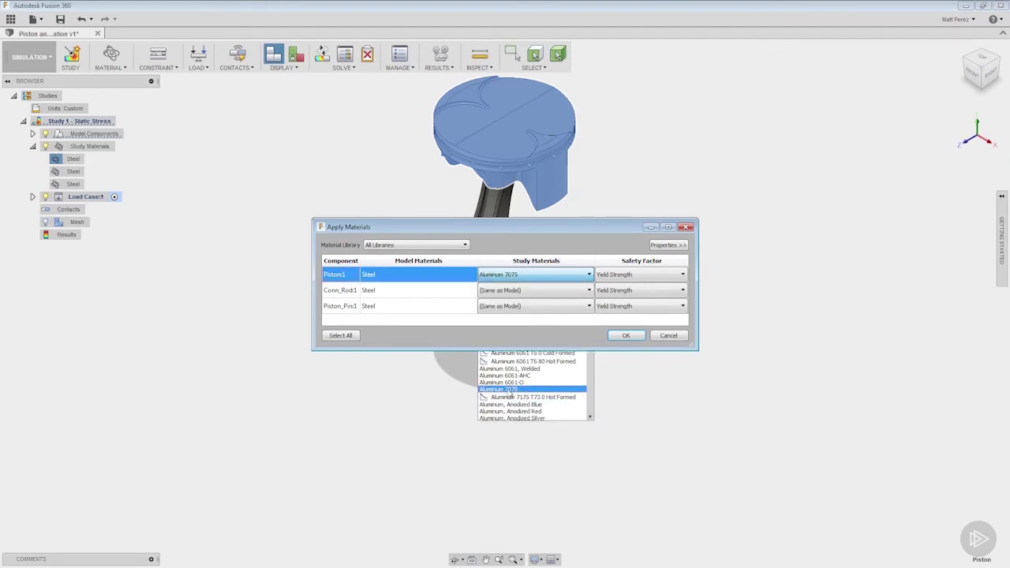
# Set the Conn_Rod's study material to Aluminum 6061.
pyautogui.click(519, 292)
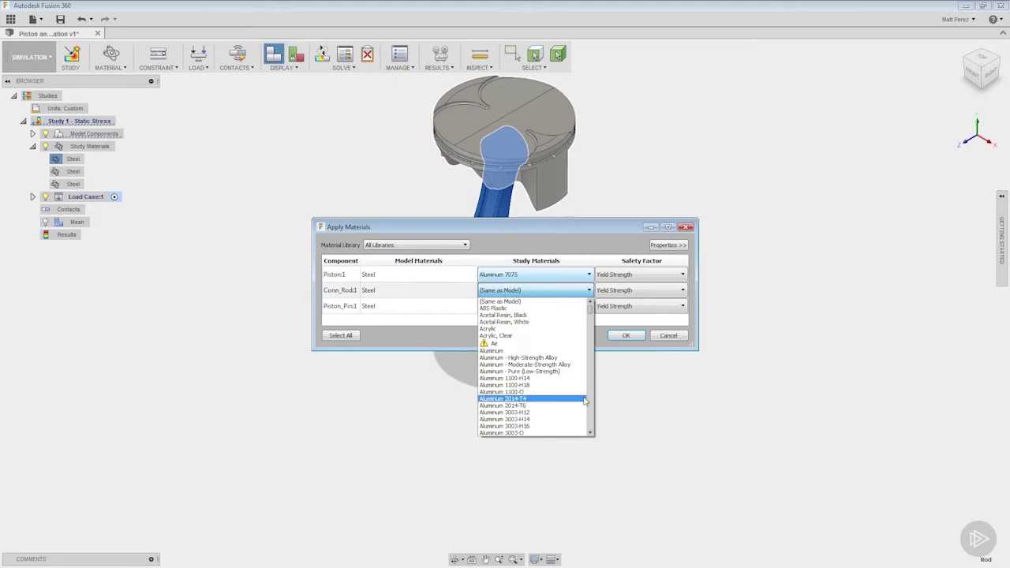
pyautogui.click(591, 433)
pyautogui.click(590, 433)
pyautogui.click(591, 433)
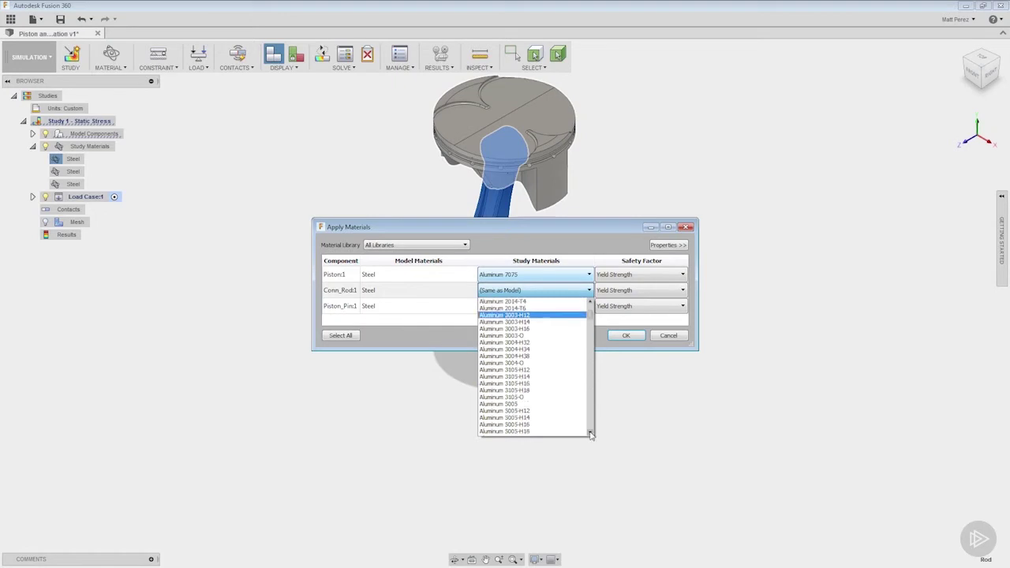
pyautogui.click(591, 433)
pyautogui.click(591, 434)
pyautogui.click(591, 433)
pyautogui.click(591, 433)
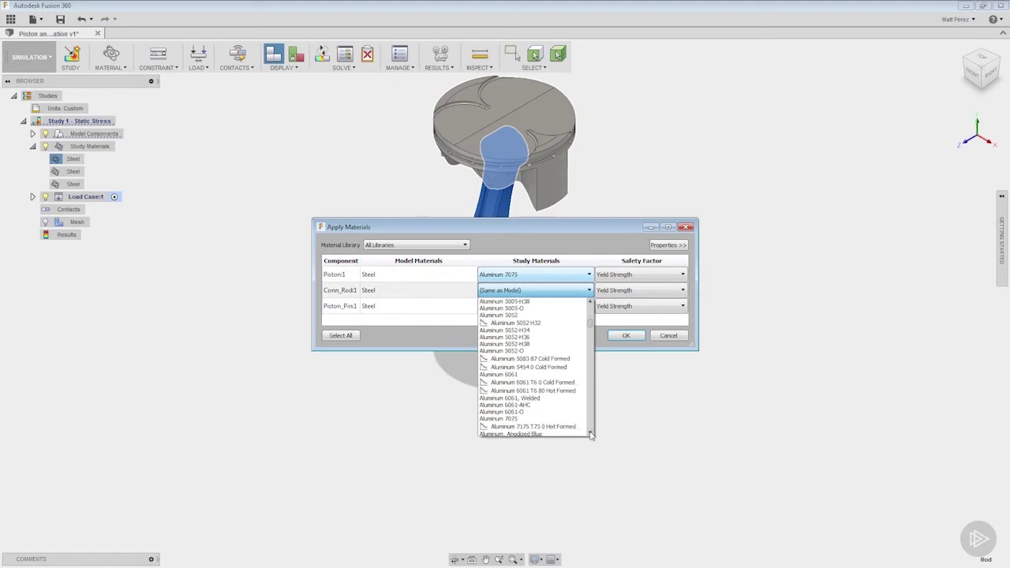
pyautogui.click(591, 433)
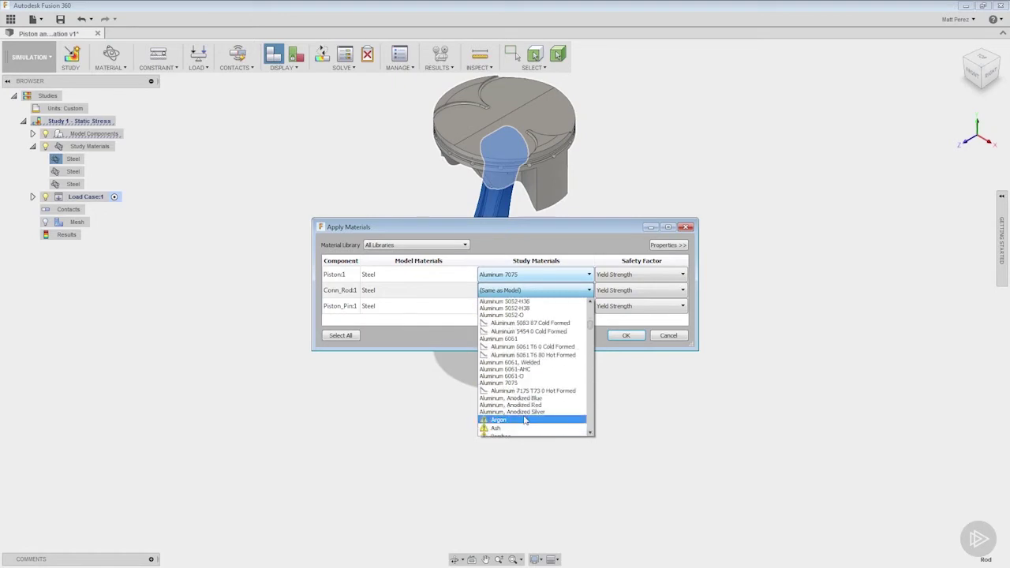
pyautogui.click(509, 338)
# Set the Piston_Pin's study material to Steel - High-Strength Structural.
pyautogui.click(526, 307)
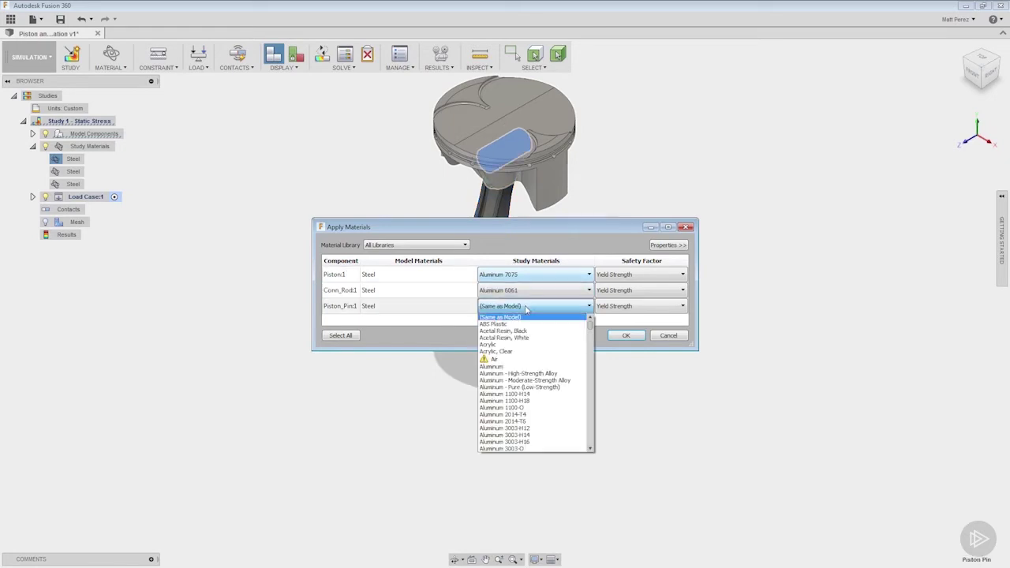
pyautogui.click(590, 449)
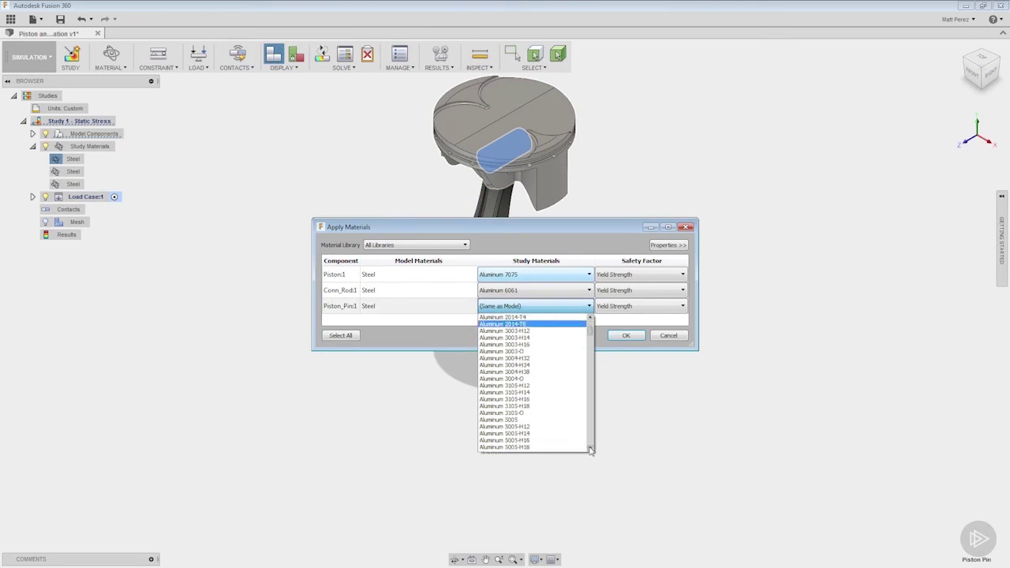
pyautogui.moveTo(589, 450); pyautogui.dragTo(589, 450)
pyautogui.moveTo(589, 348); pyautogui.dragTo(593, 404)
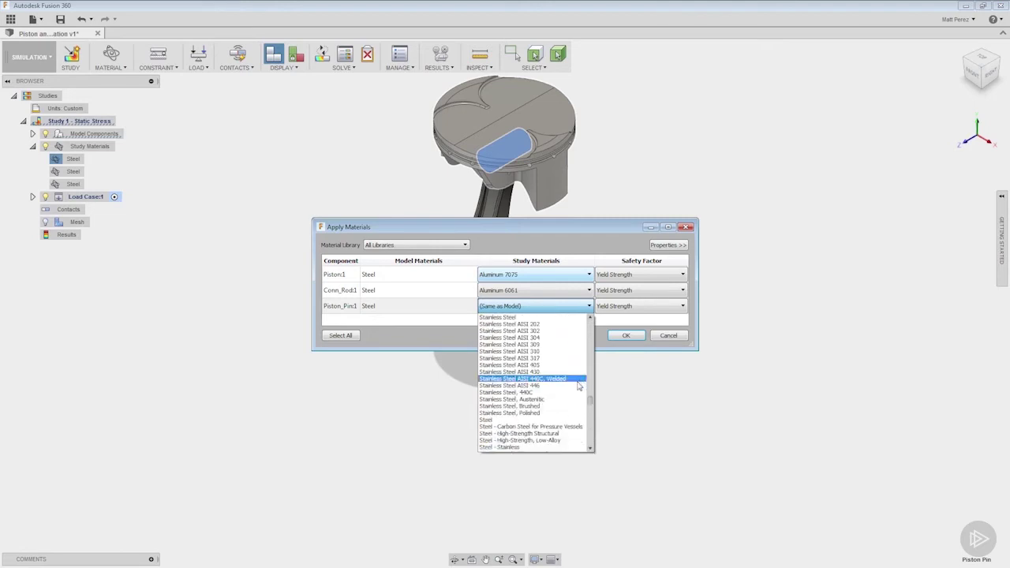
pyautogui.click(543, 435)
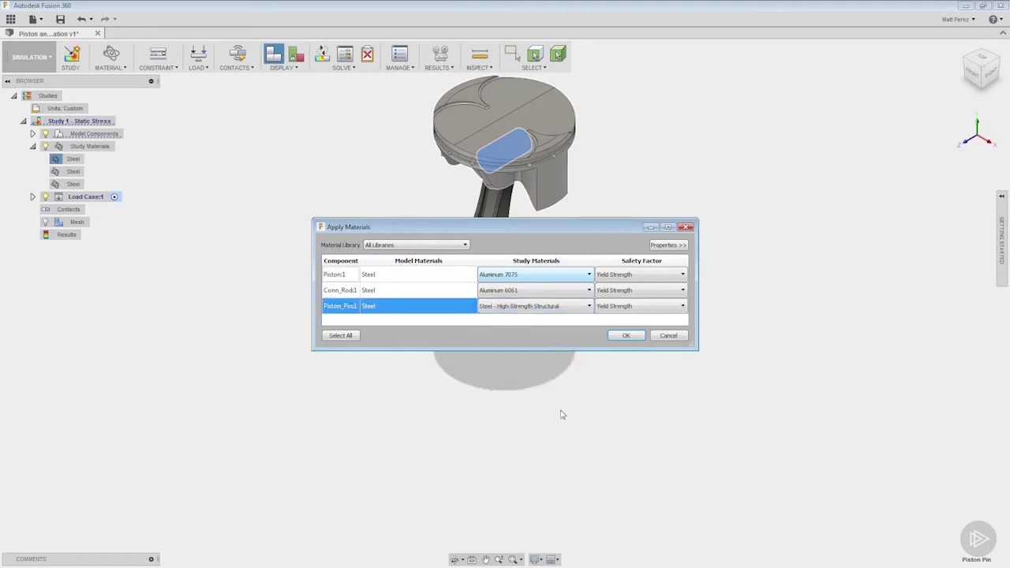
# Keep Yield Strength as the piston's safety factor and apply the study materials.
pyautogui.click(651, 275)
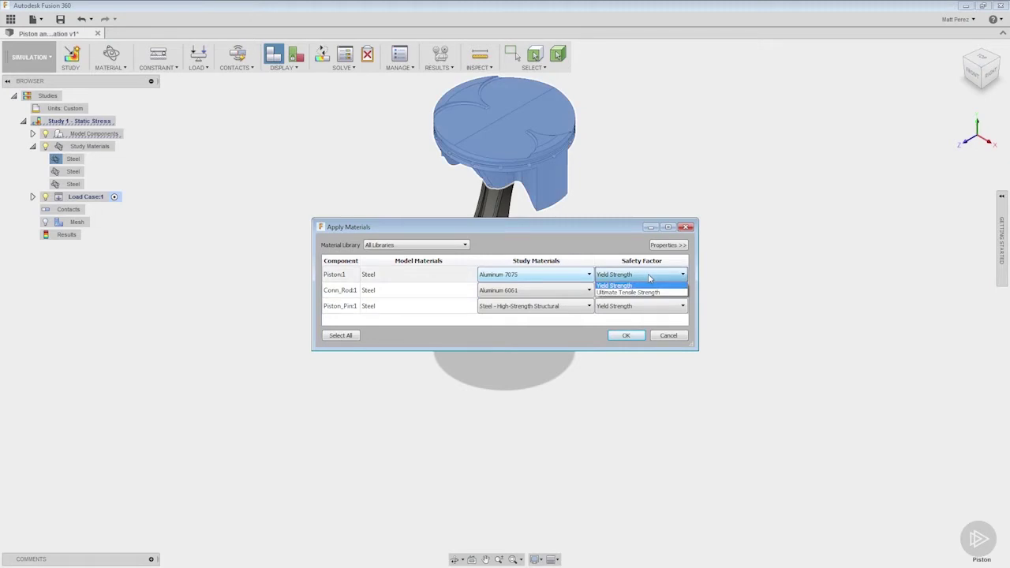
pyautogui.click(650, 278)
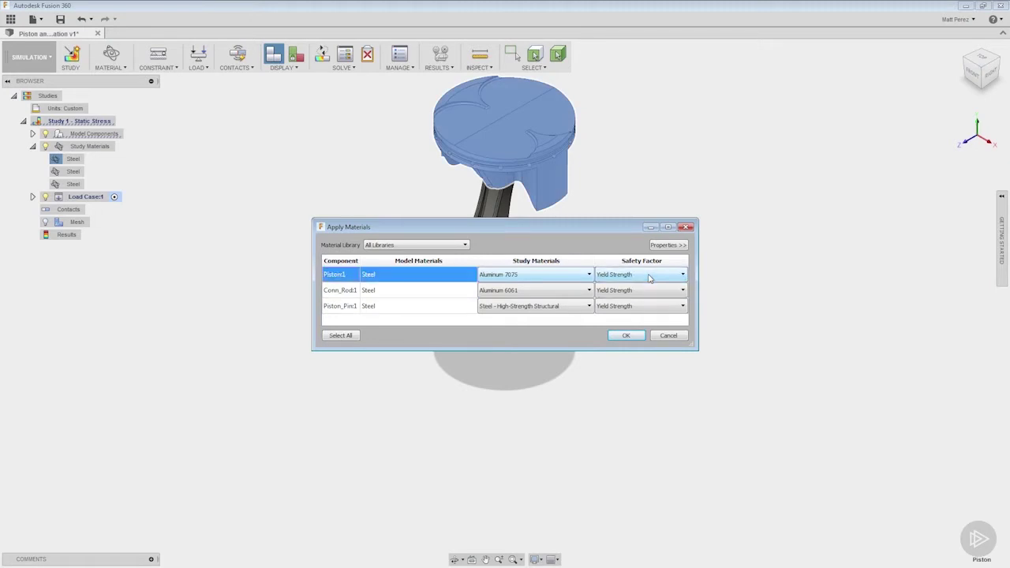
pyautogui.click(650, 278)
pyautogui.click(650, 278)
pyautogui.click(630, 337)
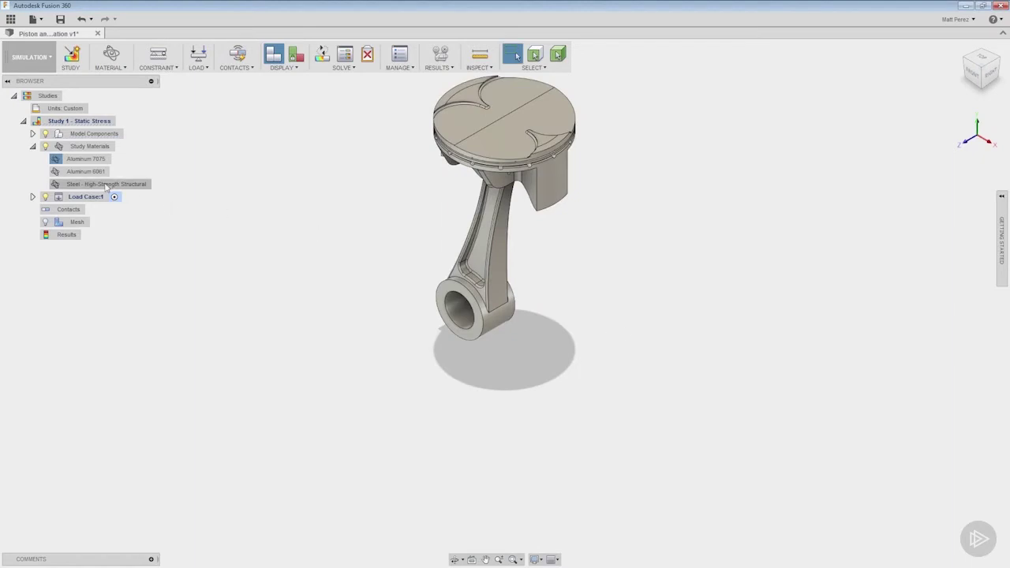
pyautogui.click(78, 161)
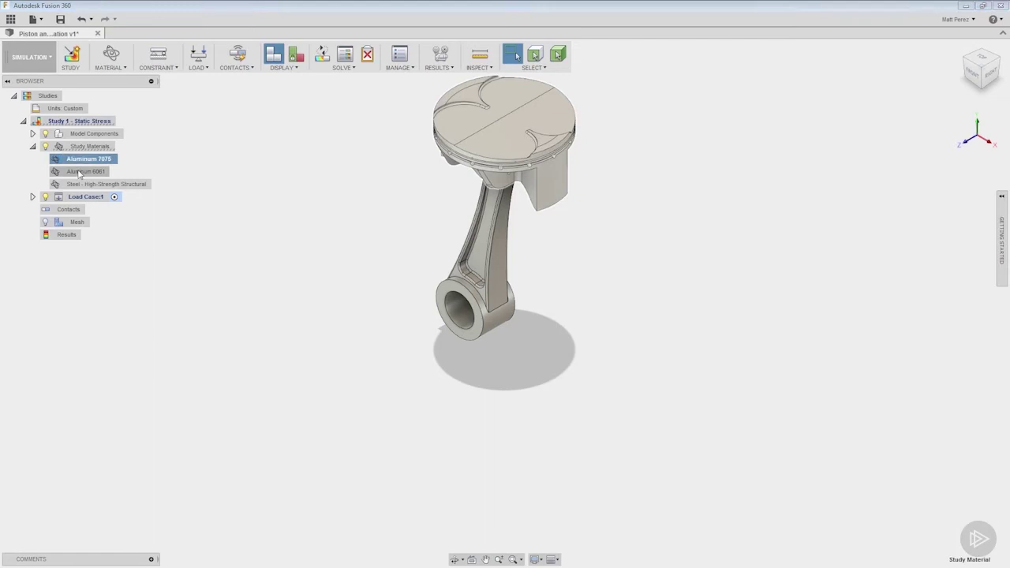
pyautogui.click(79, 172)
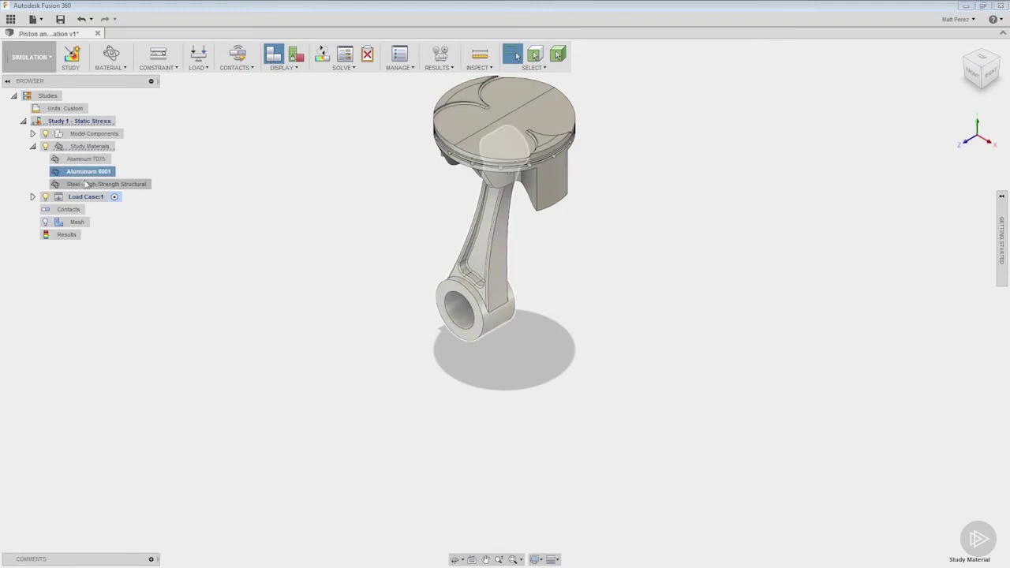
pyautogui.click(88, 185)
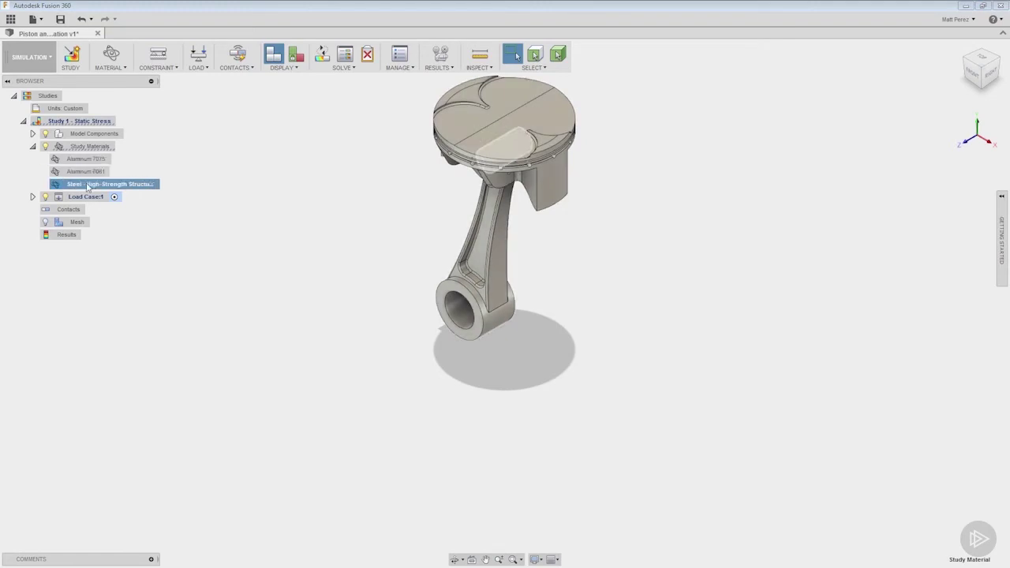
pyautogui.click(179, 142)
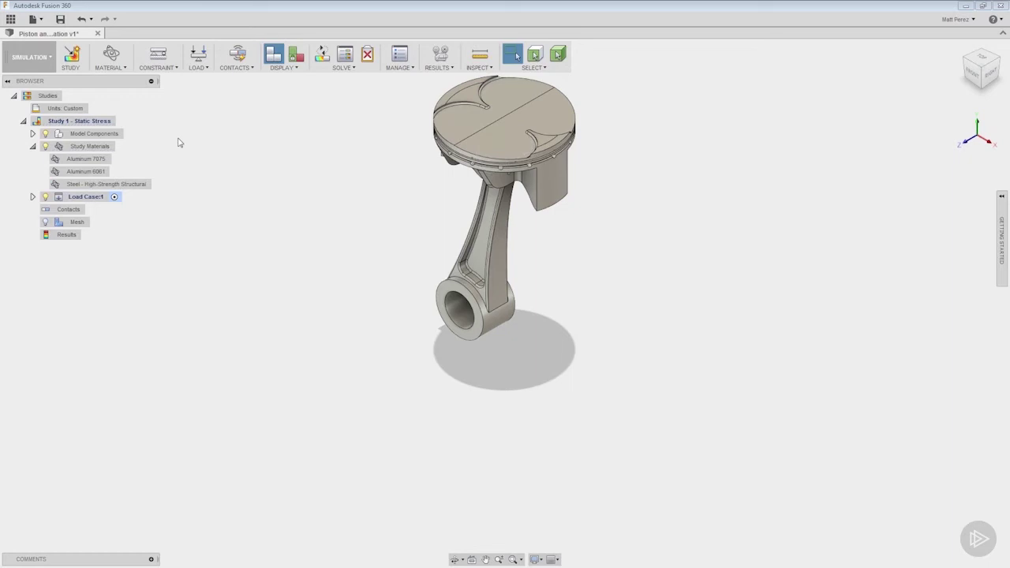
pyautogui.click(175, 69)
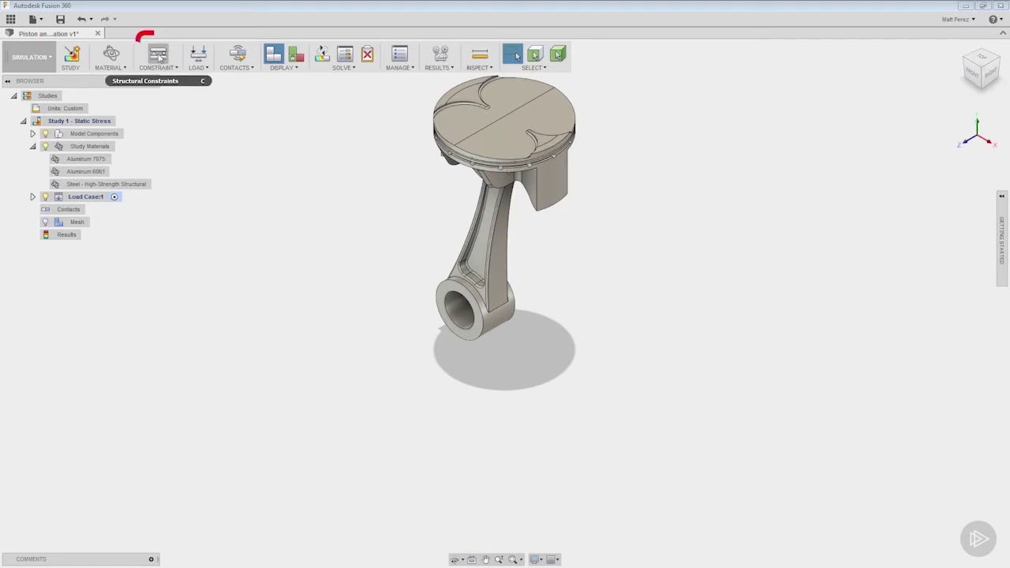
# Add a Fixed structural constraint on the connecting rod's big-end bore face.
pyautogui.click(158, 55)
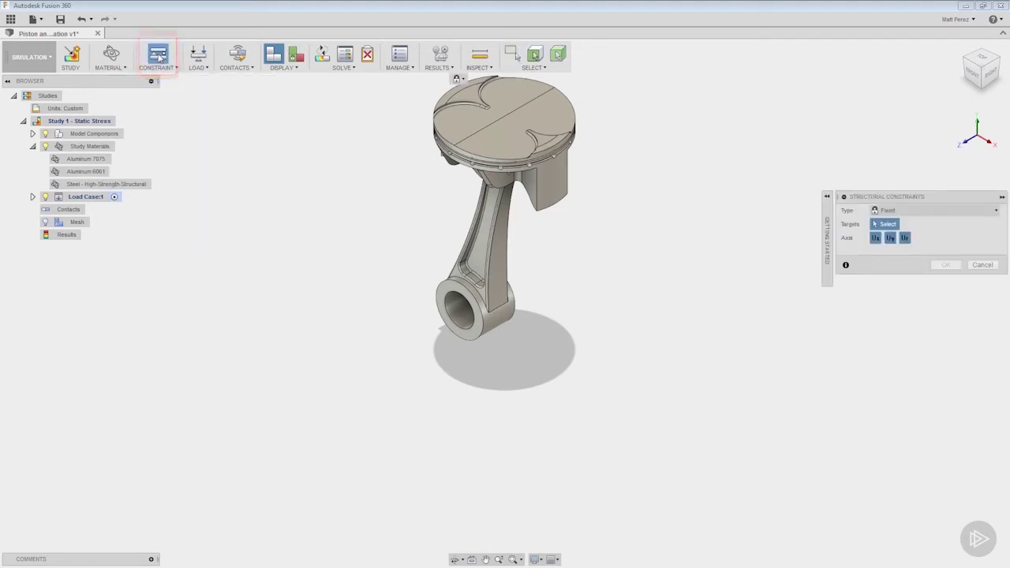
pyautogui.click(920, 210)
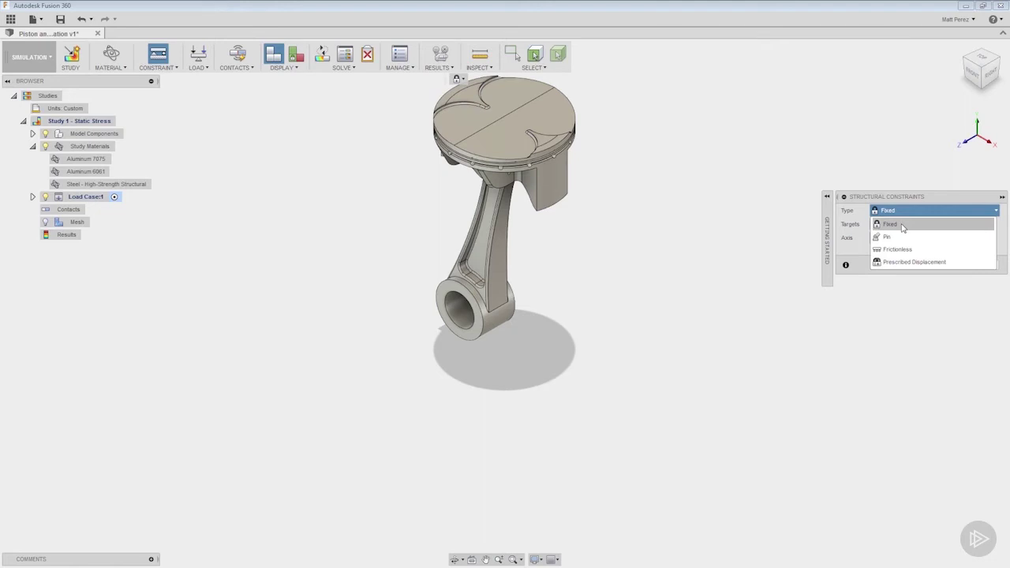
pyautogui.click(903, 225)
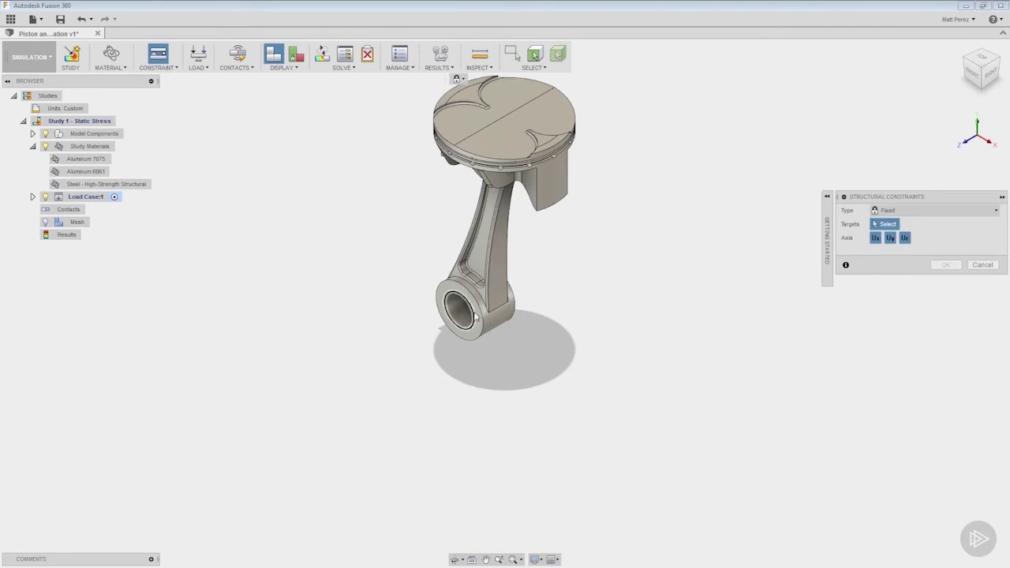
pyautogui.click(467, 316)
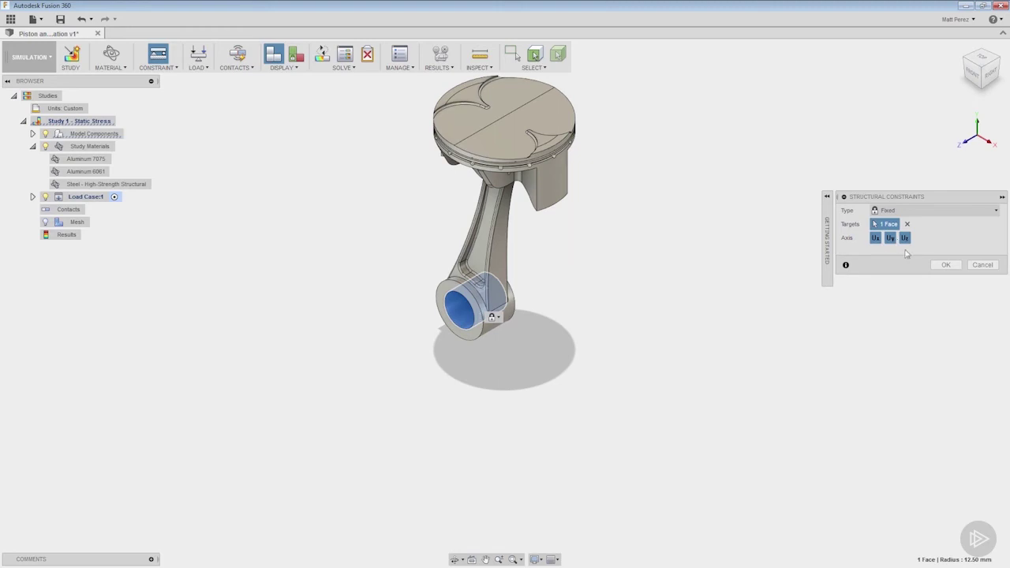
pyautogui.click(944, 265)
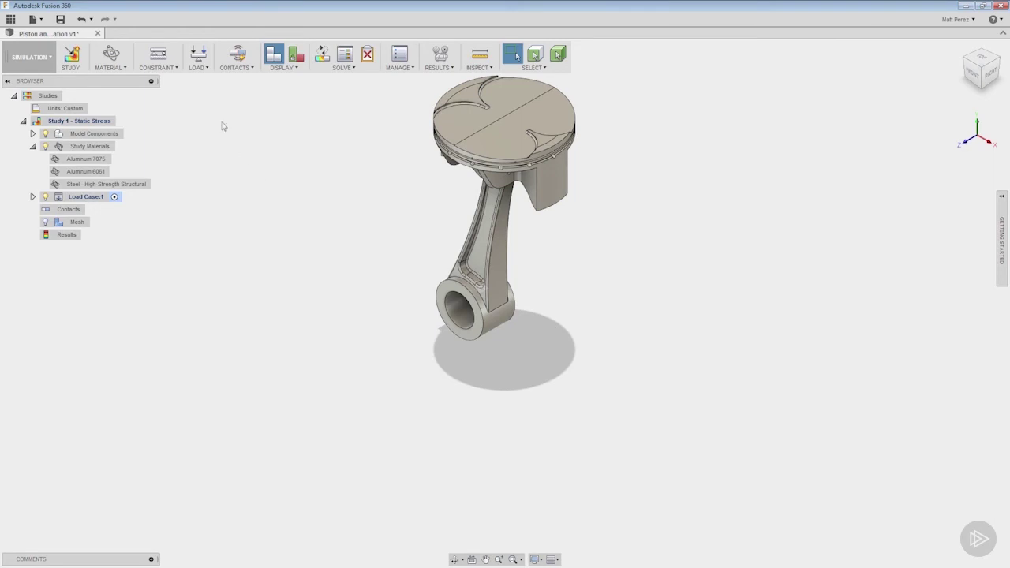
# Start a Structural Loads entry from the LOAD menu with its Type set to Pressure.
pyautogui.click(205, 69)
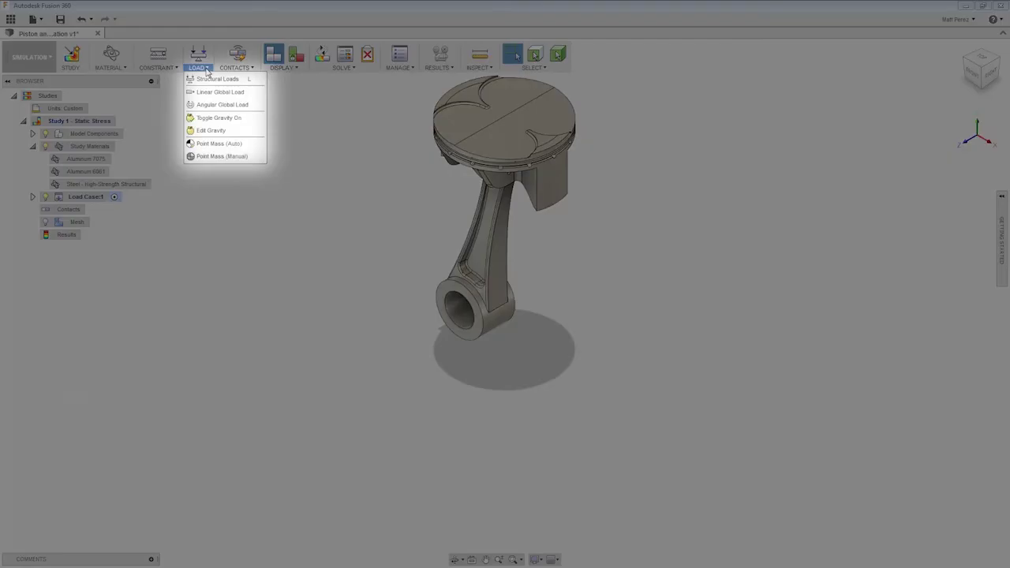
pyautogui.click(210, 79)
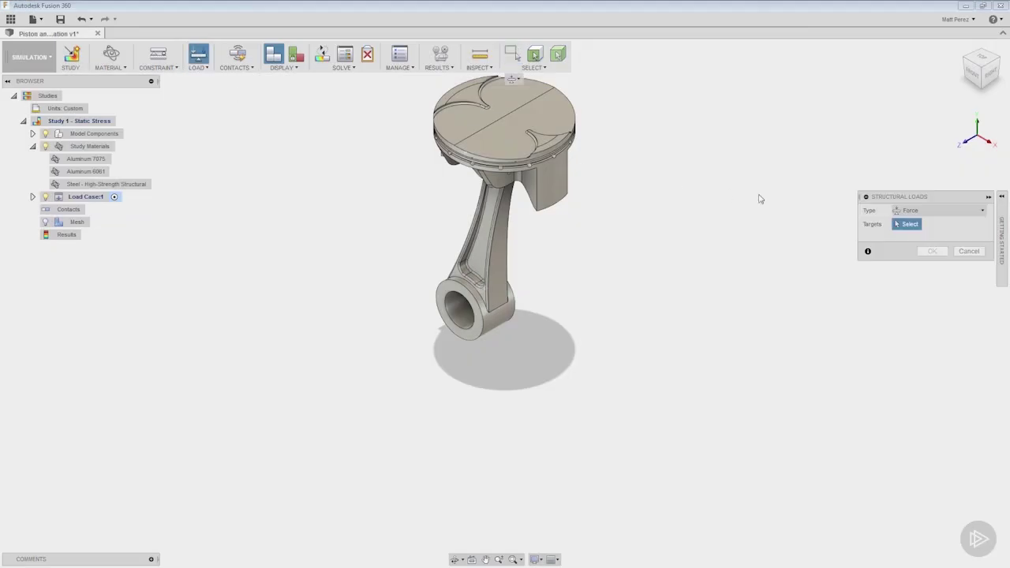
pyautogui.click(978, 211)
pyautogui.click(917, 237)
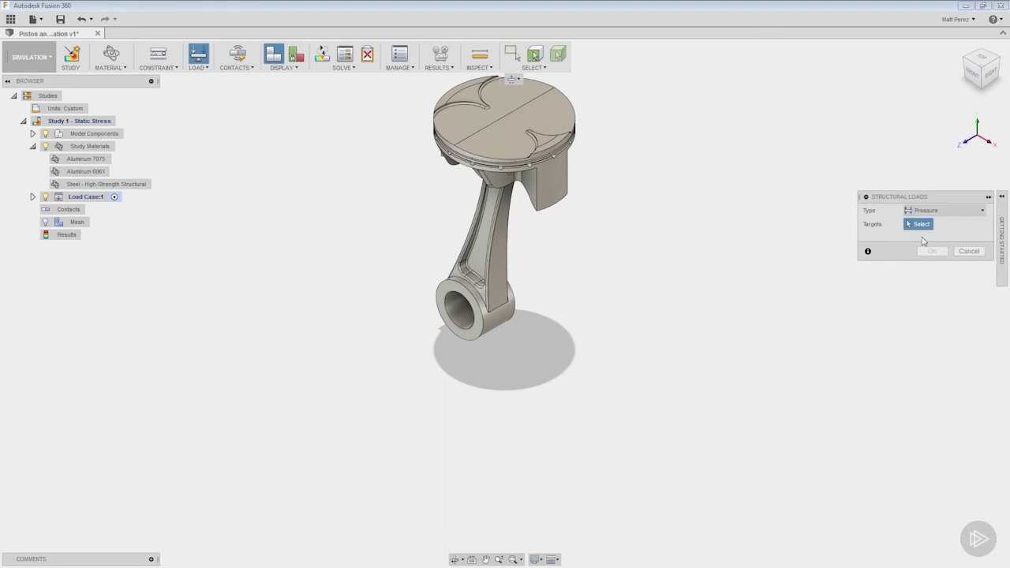
# Select the flat piston crown faces as pressure load targets, viewing the piston from above.
pyautogui.click(540, 114)
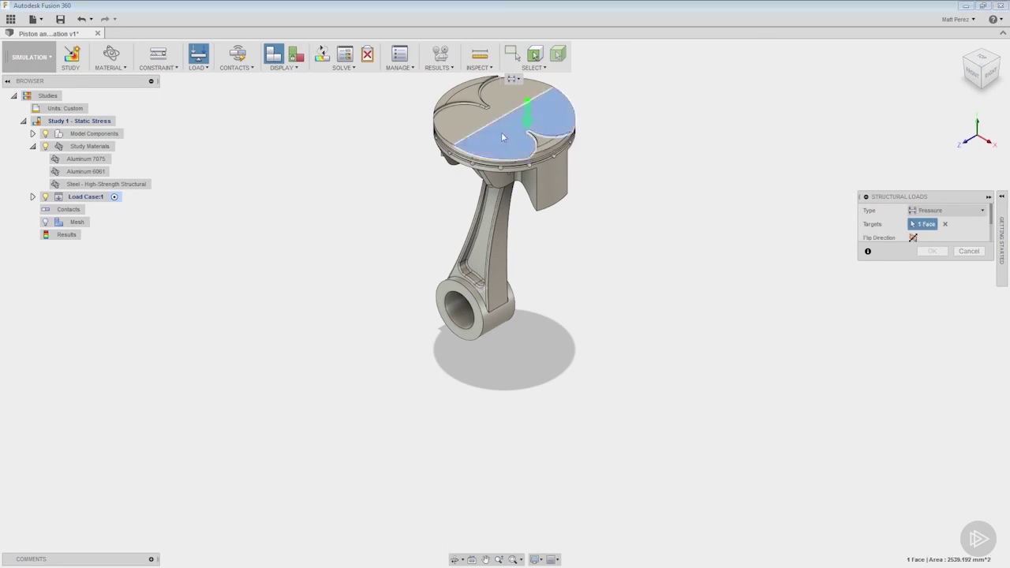
pyautogui.click(472, 124)
pyautogui.scroll(8, 472, 125)
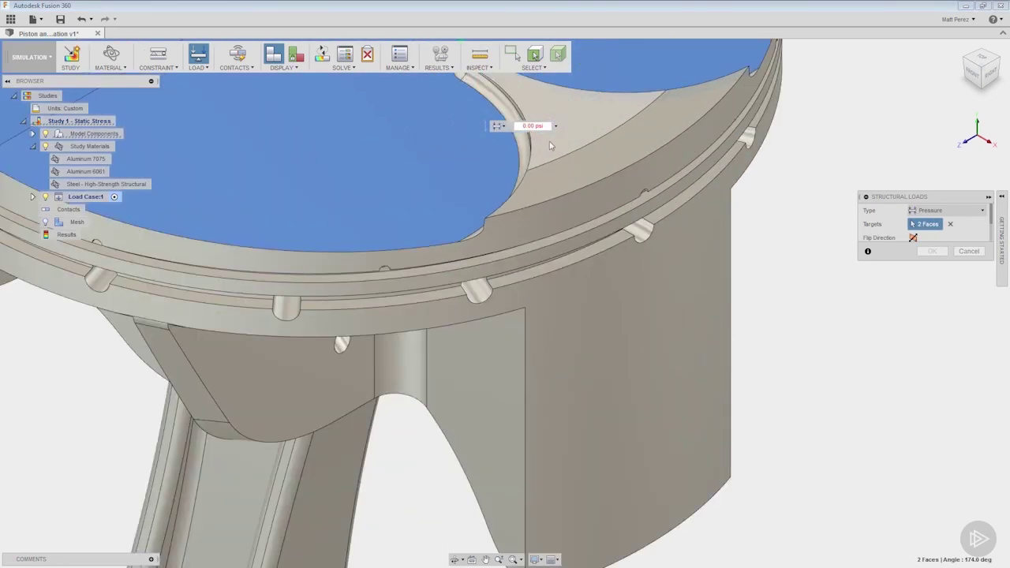
pyautogui.click(552, 140)
pyautogui.click(544, 142)
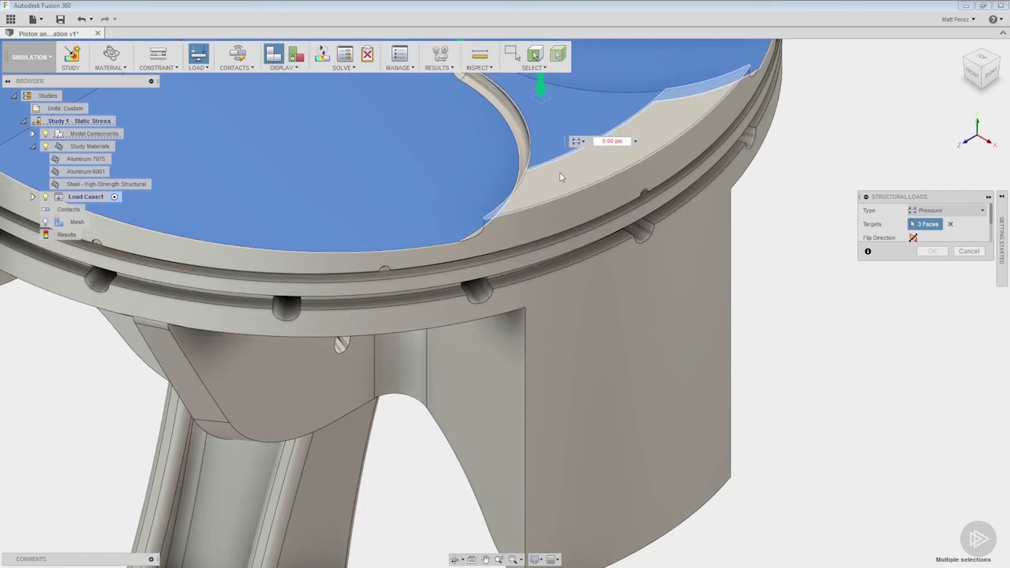
pyautogui.click(522, 132)
pyautogui.scroll(-3, 517, 142)
pyautogui.scroll(3, 478, 93)
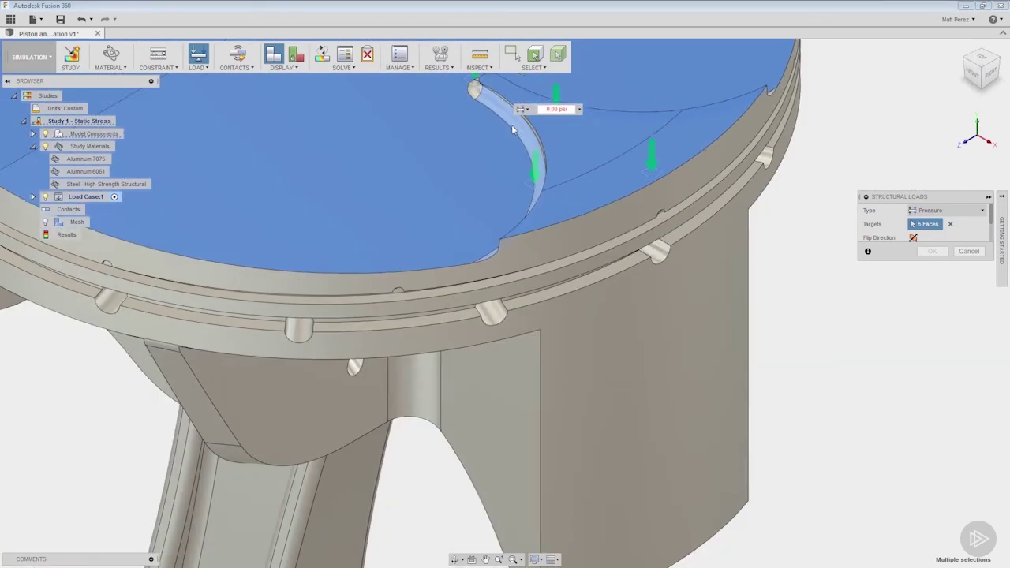
pyautogui.keyDown('shift'); pyautogui.moveTo(478, 93); pyautogui.dragTo(544, 219, button='middle'); pyautogui.keyUp('shift')
pyautogui.click(640, 126)
pyautogui.click(673, 175)
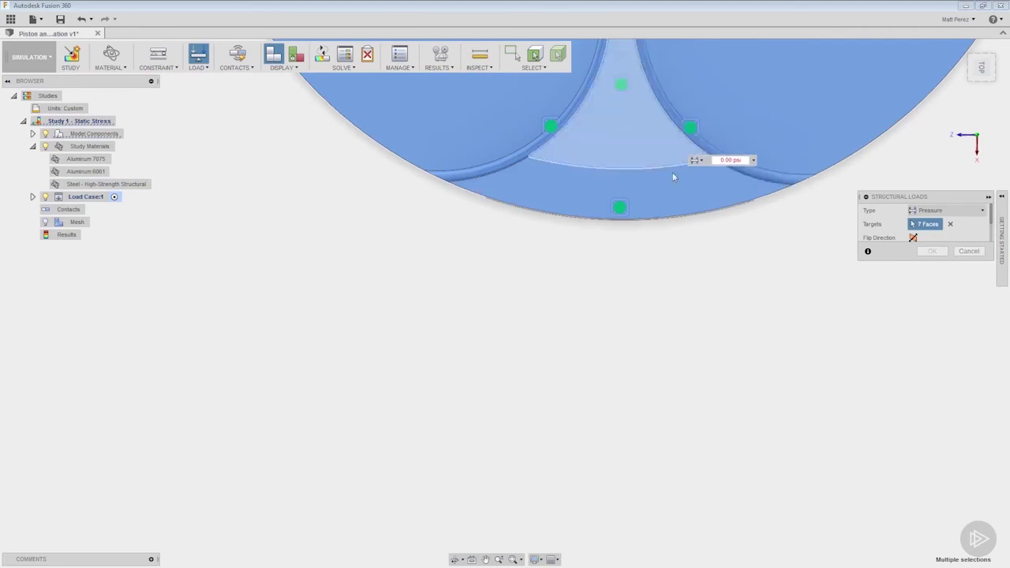
# Tilt the view and add the ring-groove faces until the targets total 15 faces.
pyautogui.keyDown('shift'); pyautogui.moveTo(673, 175); pyautogui.dragTo(637, 215, button='middle'); pyautogui.keyUp('shift')
pyautogui.scroll(3, 635, 217)
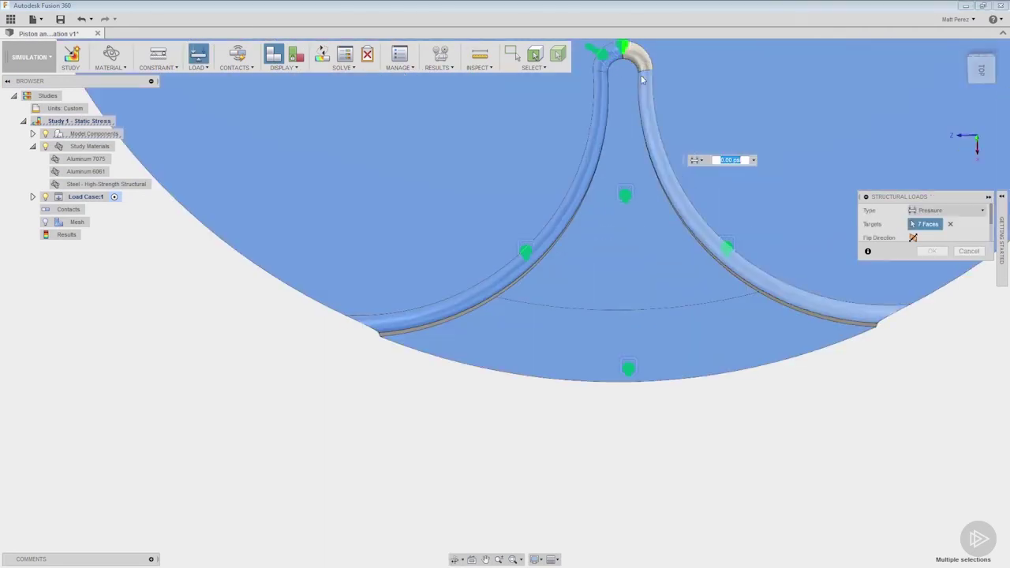
pyautogui.scroll(-2, 634, 225)
pyautogui.scroll(-3, 633, 225)
pyautogui.keyDown('shift'); pyautogui.moveTo(586, 327); pyautogui.dragTo(613, 79, button='middle'); pyautogui.keyUp('shift')
pyautogui.scroll(5, 608, 82)
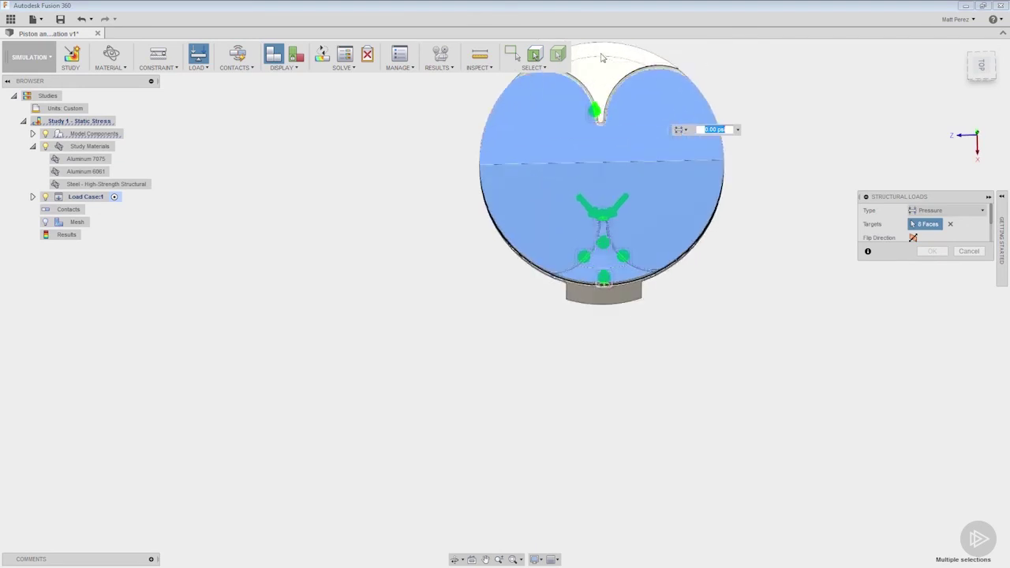
pyautogui.click(609, 225)
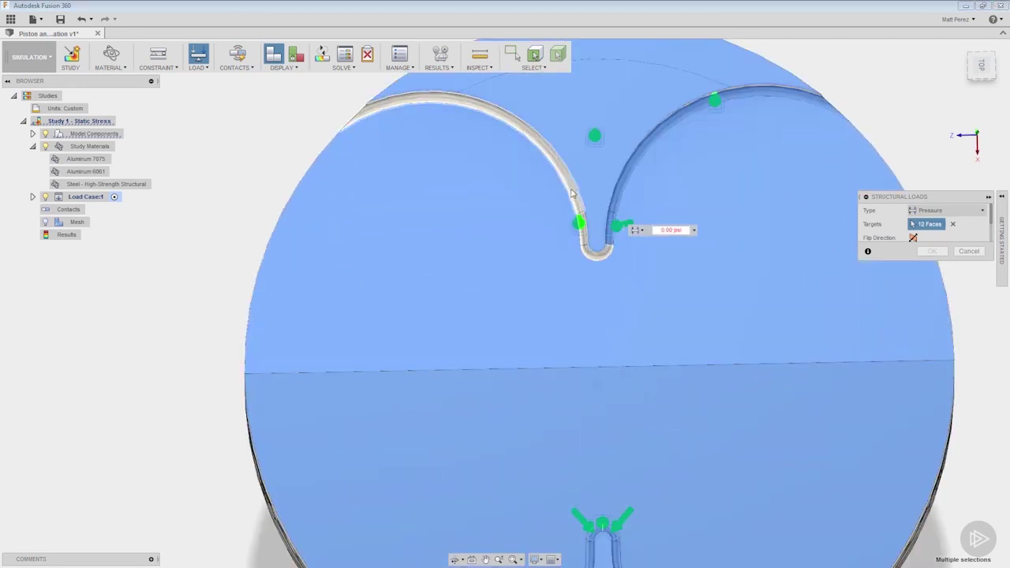
pyautogui.click(580, 227)
pyautogui.click(585, 252)
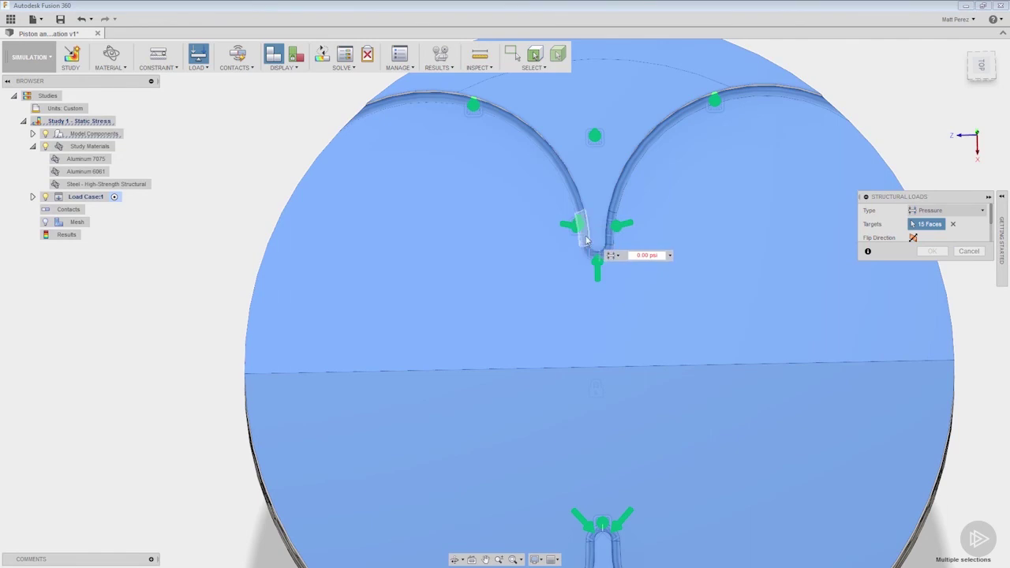
pyautogui.scroll(-3, 591, 260)
pyautogui.moveTo(592, 260)
pyautogui.keyDown('shift'); pyautogui.mouseDown(button='middle')
pyautogui.moveTo(643, 295)
pyautogui.moveTo(897, 158)
pyautogui.mouseUp(button='middle'); pyautogui.keyUp('shift')
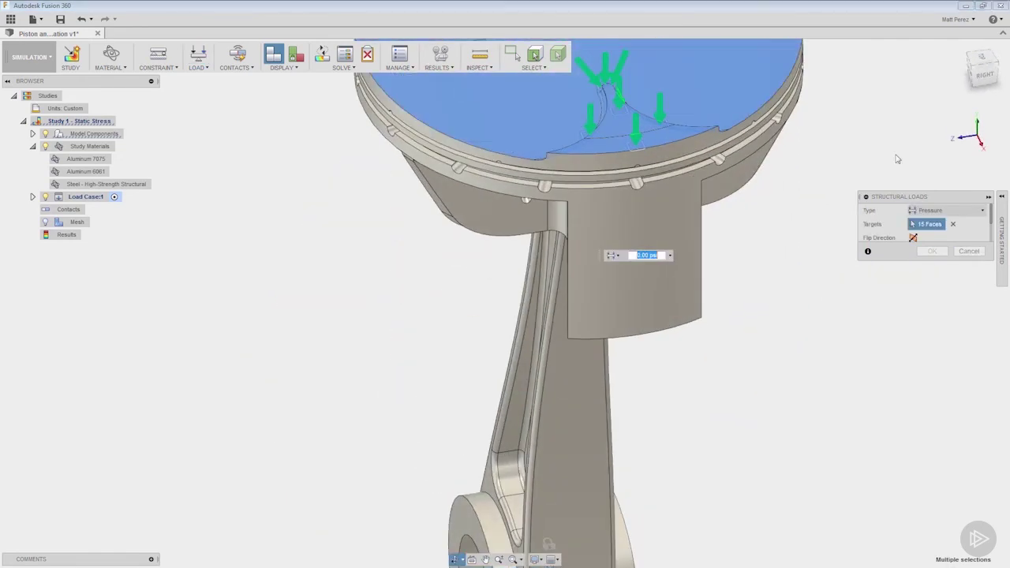
pyautogui.click(973, 69)
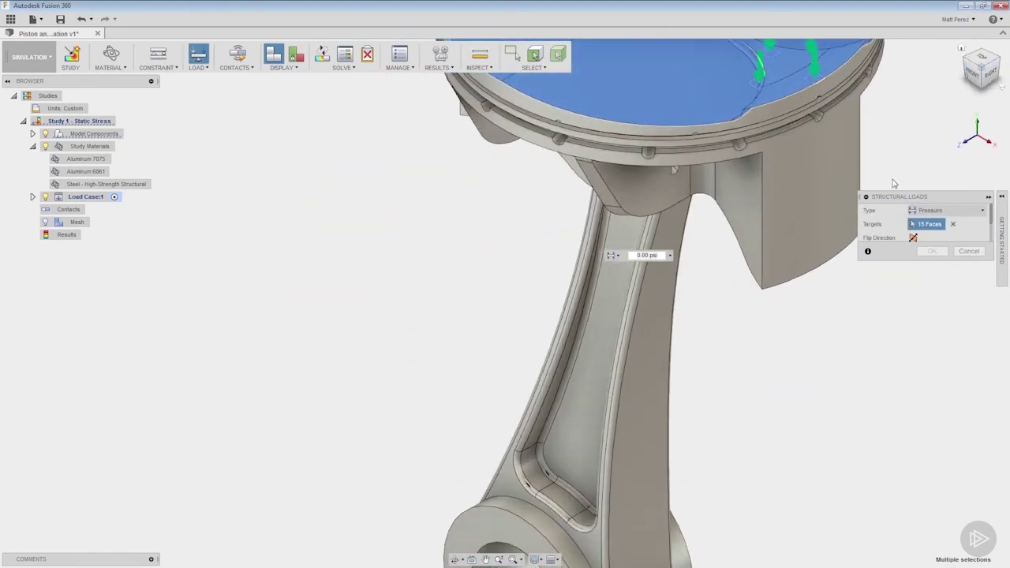
# Fit the piston and rod in view, then confirm the pressure load so the dialog closes.
pyautogui.click(513, 560)
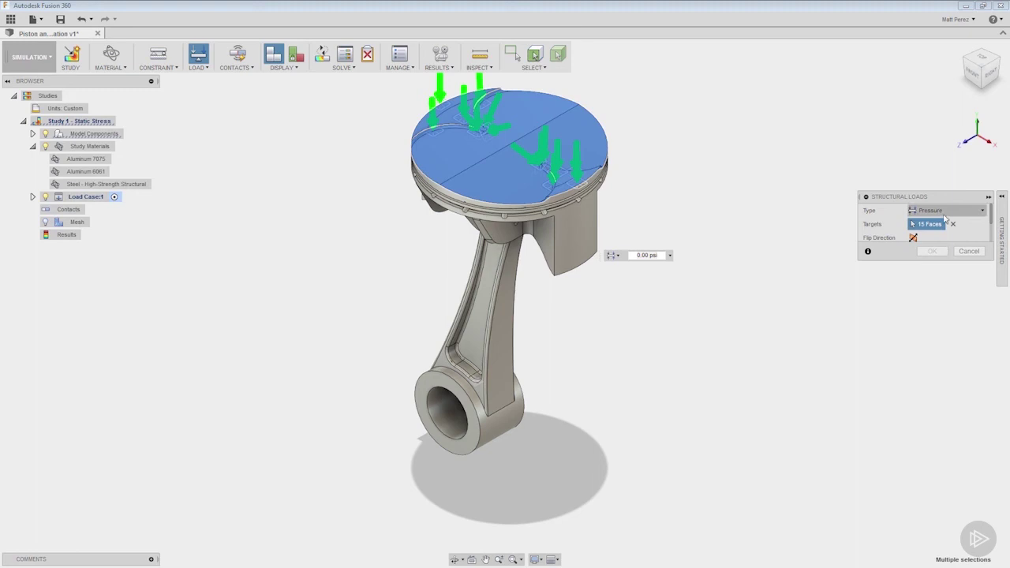
pyautogui.click(647, 255)
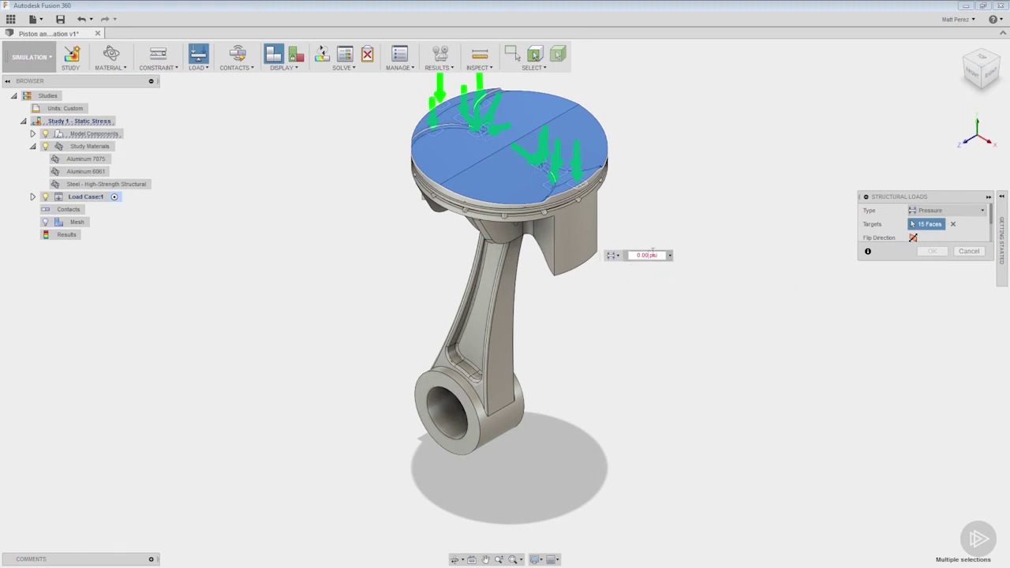
pyautogui.press('Escape')
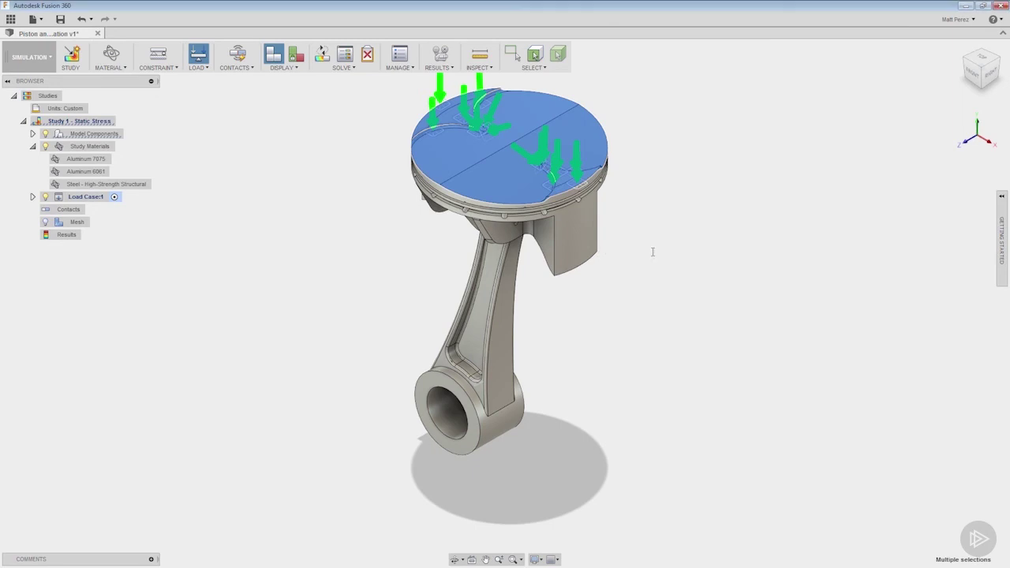